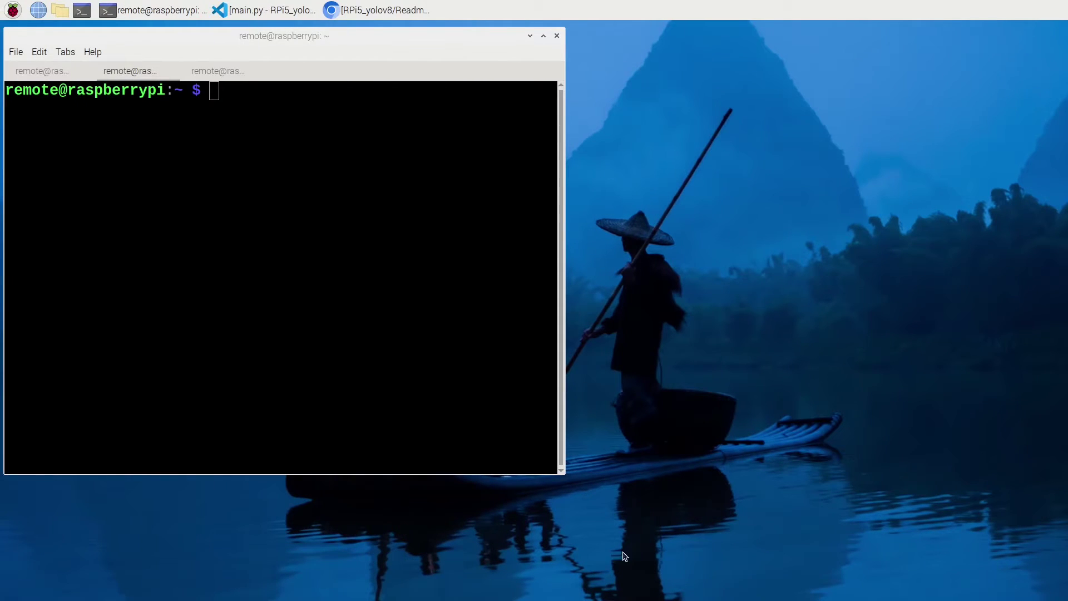
Step: Rerun 'python main.py' in the yolov8_cpu project terminal tab and bring main.py forward
left_click(210, 127)
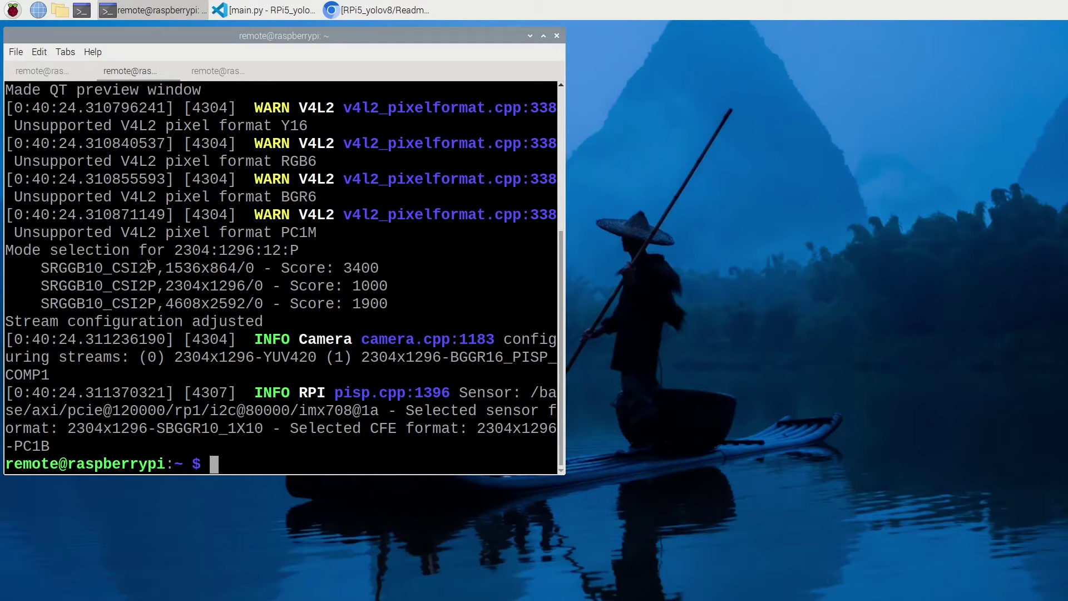
left_click(214, 72)
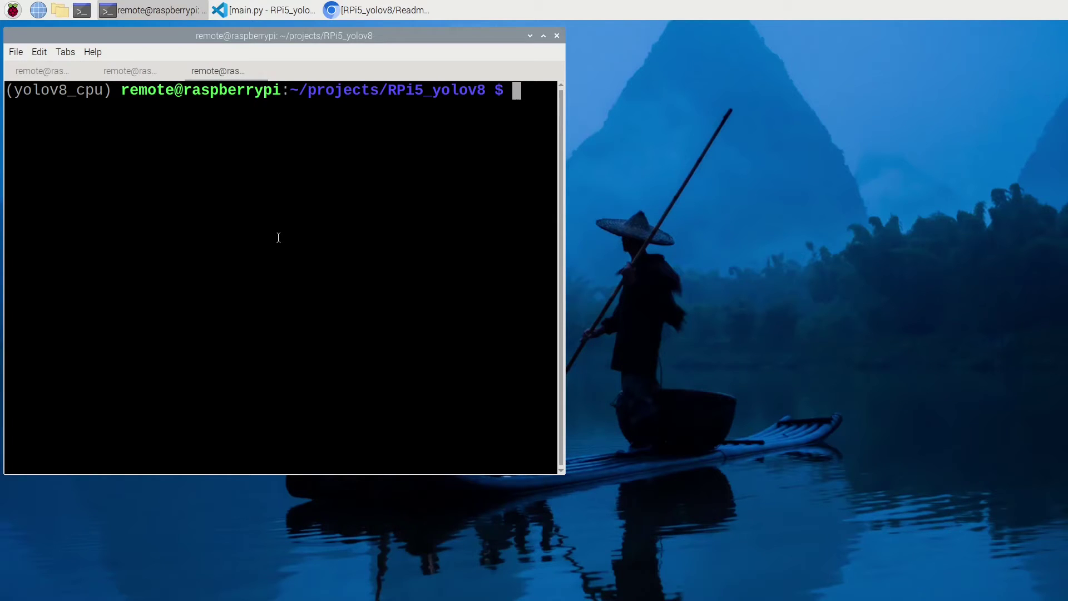
key("Up")
key("Up")
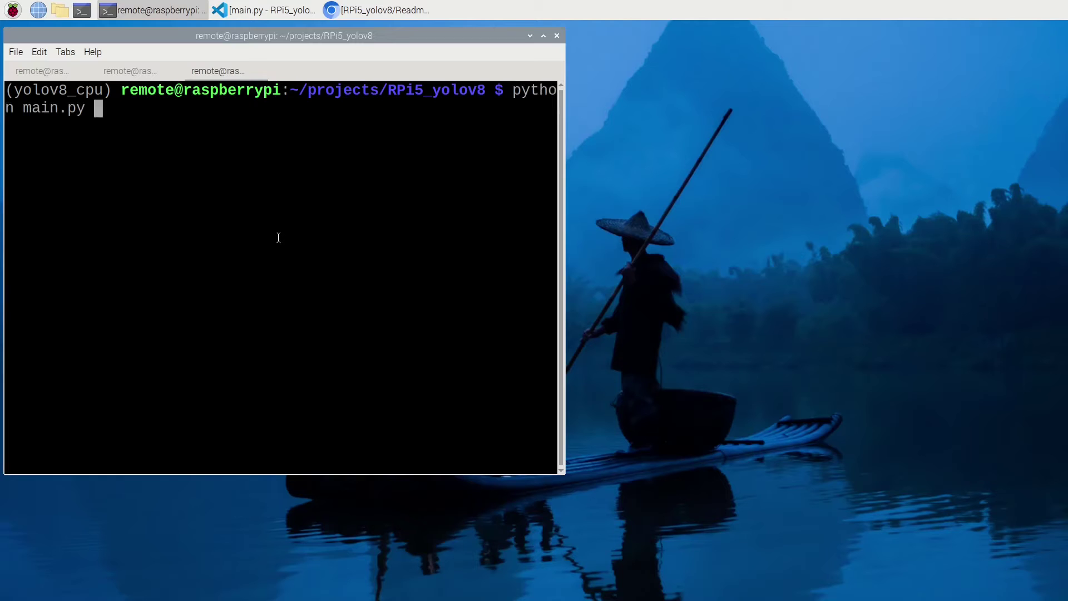
key("Return")
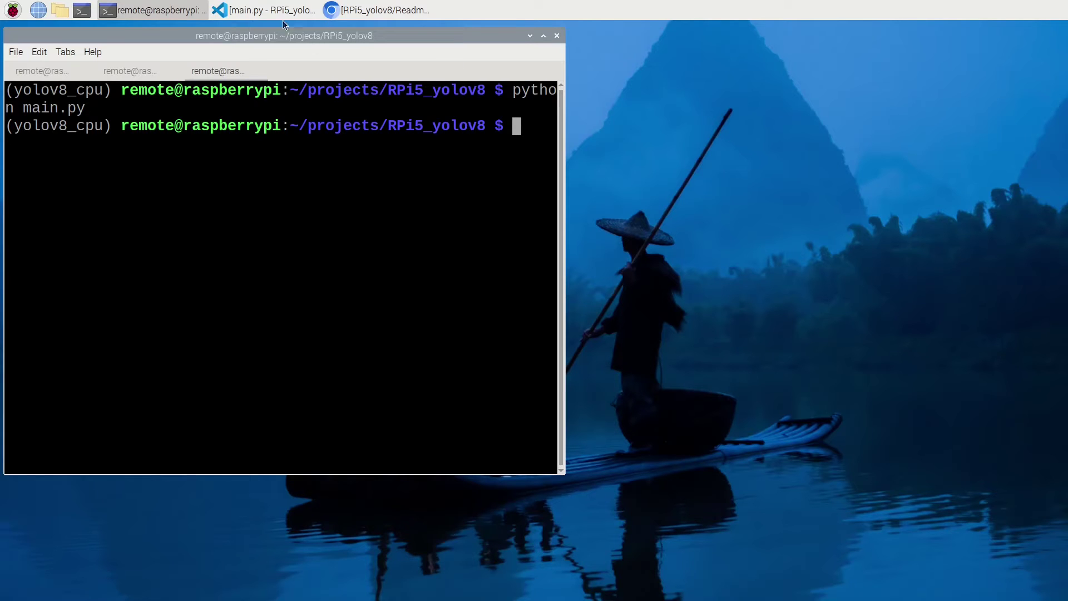
left_click(253, 9)
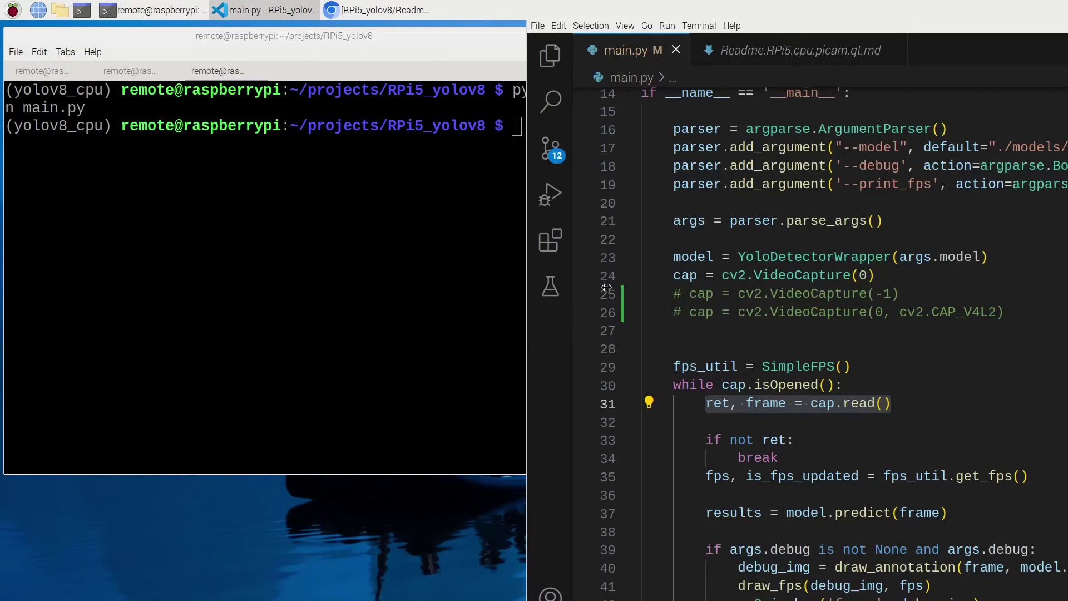
Step: Highlight main.py's frame-reading loop from cap.isOpened through line 31
left_click(855, 405)
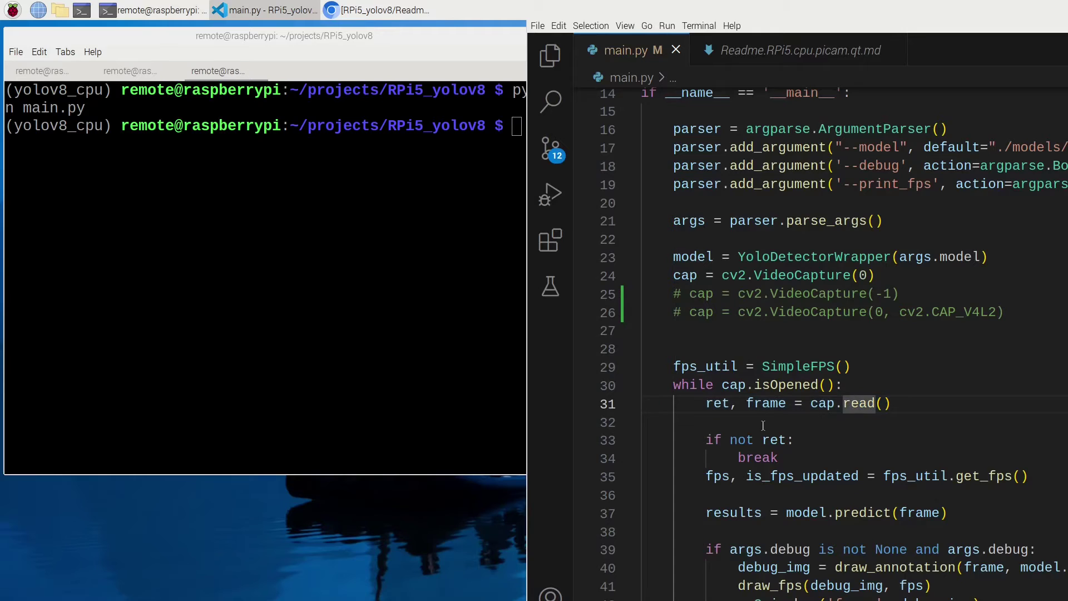
left_click(763, 426)
mouse_move(891, 403)
left_mouse_down()
mouse_move(721, 384)
mouse_move(706, 403)
left_mouse_up()
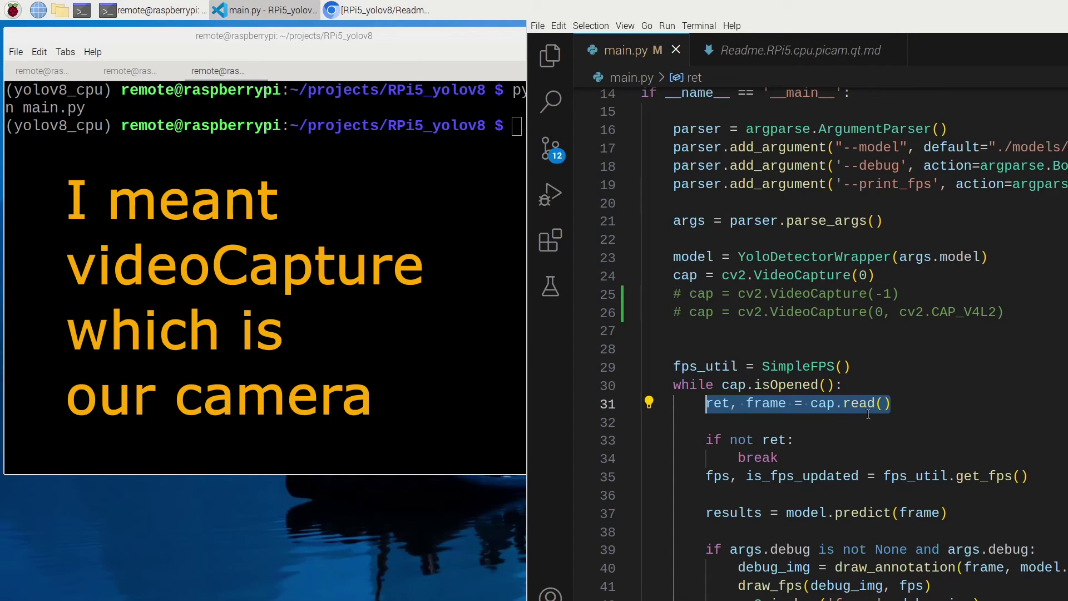
Step: Highlight cv2.VideoCapture(0) on line 24 and CAP_V4L2 on line 26
left_click(892, 279)
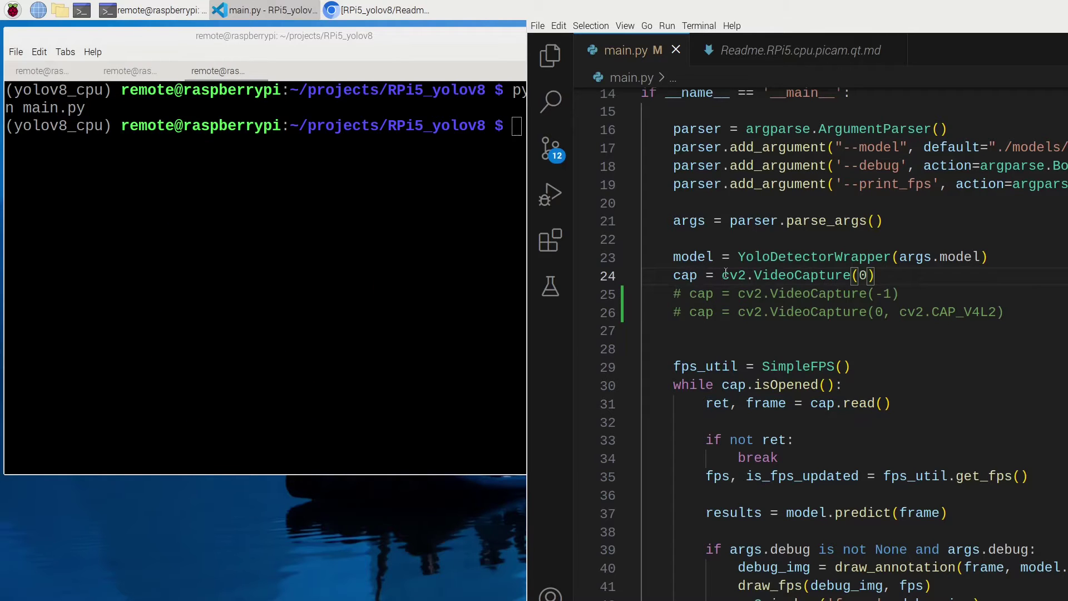
mouse_move(723, 275)
left_mouse_down()
mouse_move(874, 275)
mouse_move(739, 294)
left_mouse_up()
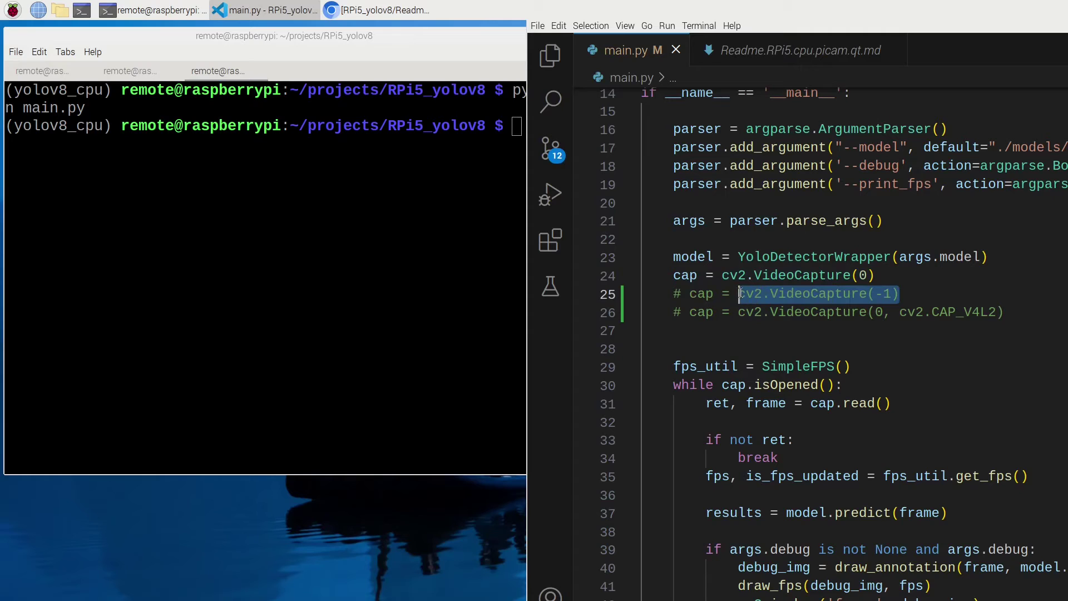
left_click(737, 331)
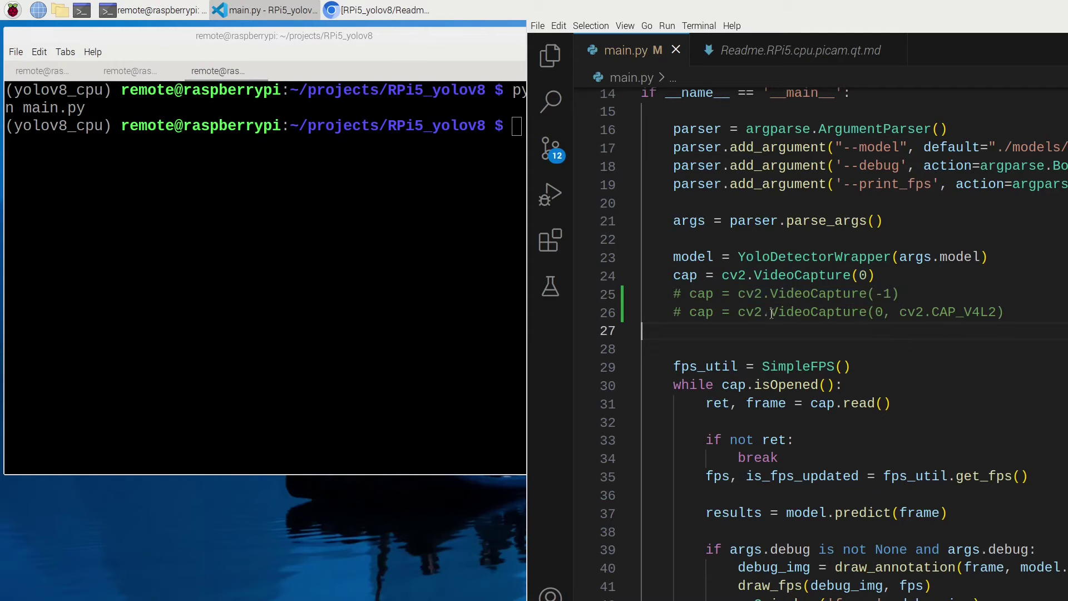
left_click(734, 311)
double_click(934, 312)
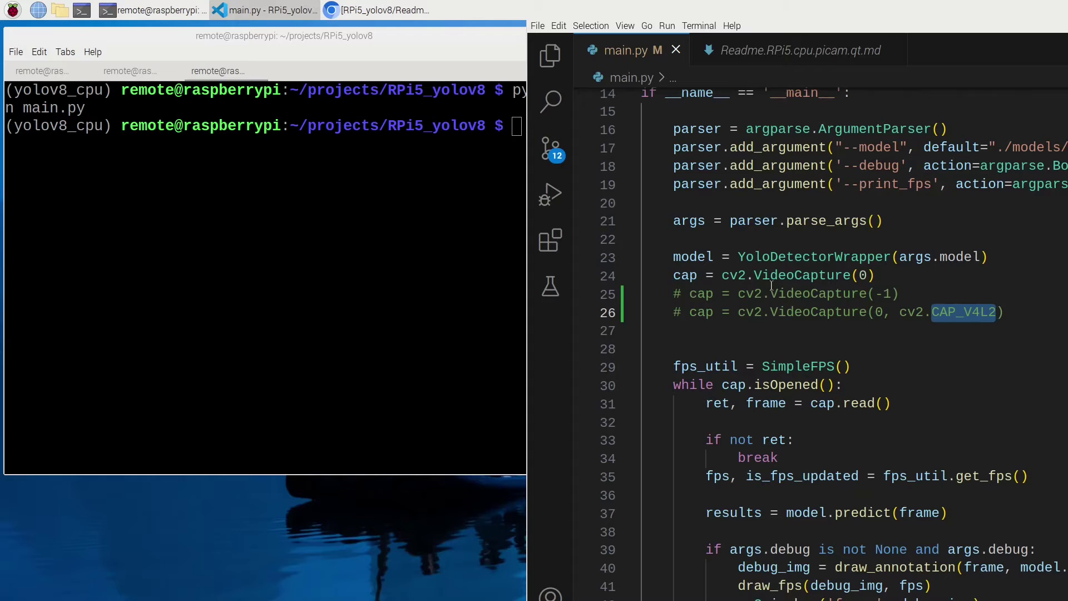
Step: In the Readme's Raspberry Pi 5 OS section, highlight 'picamera2' and its first issue URL
left_click(380, 17)
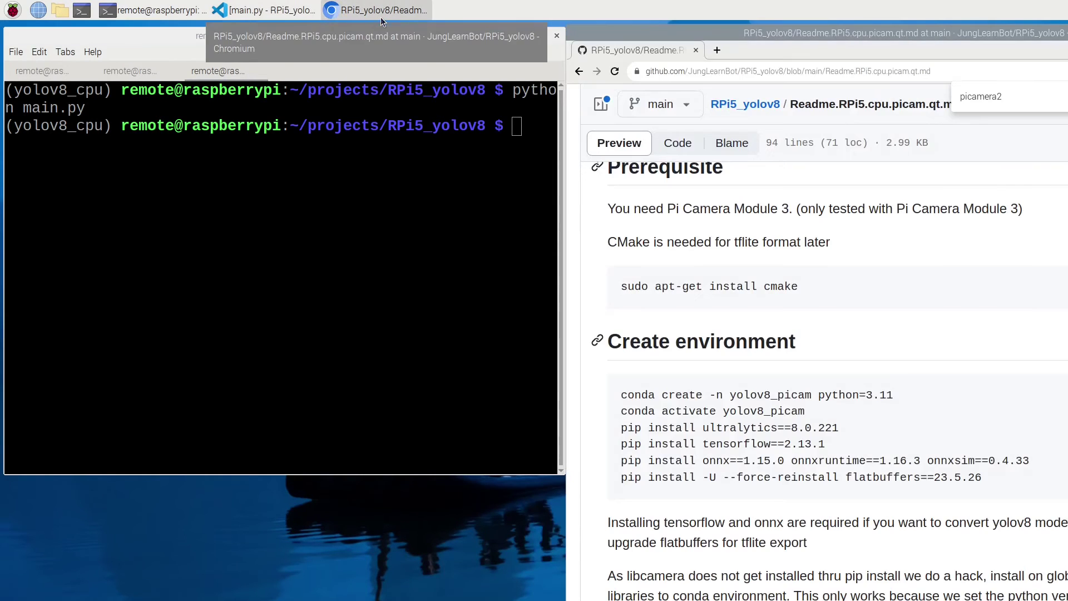
scroll(771, 286, "up", 1)
scroll(772, 287, "up", 4)
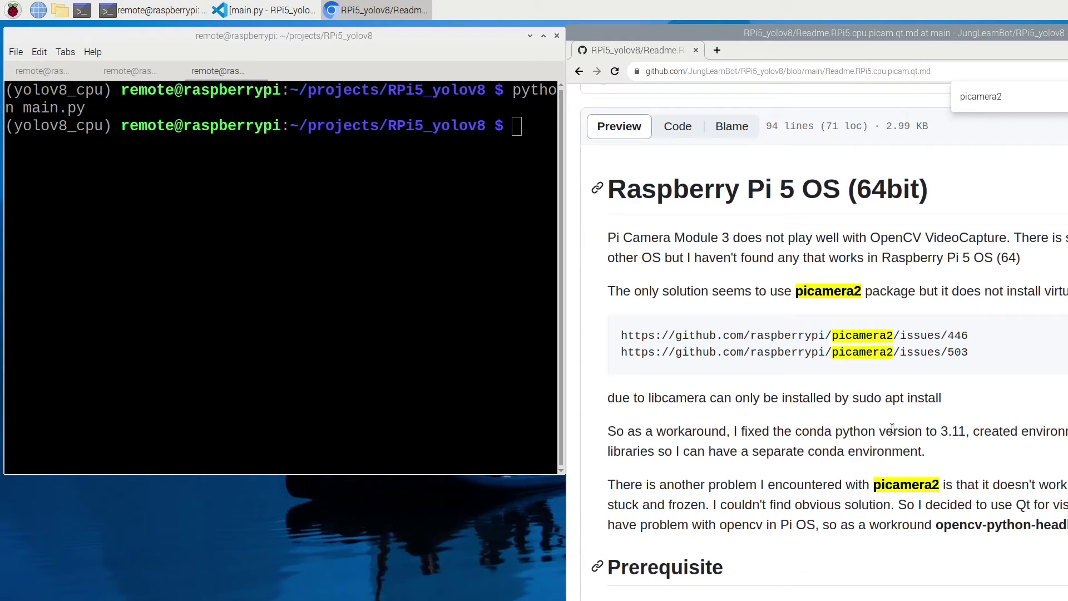
double_click(822, 292)
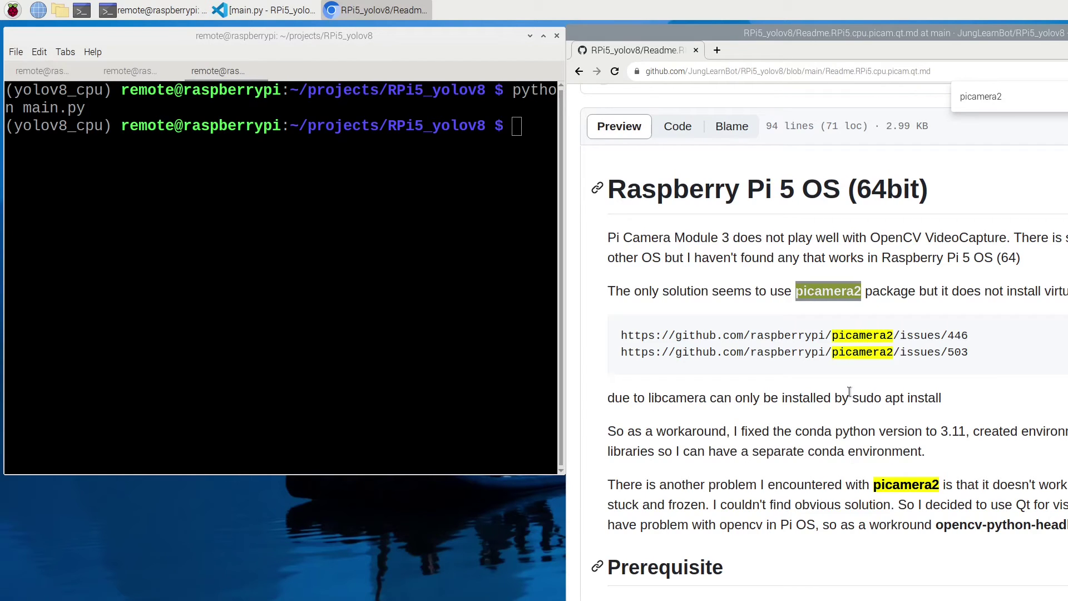
scroll(868, 398, "up", 3)
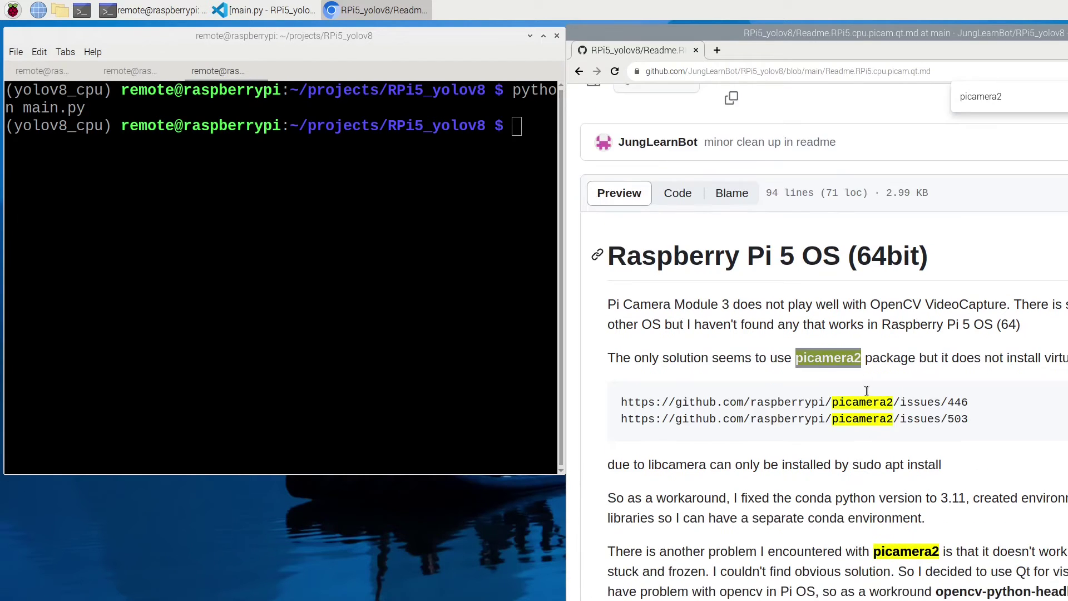
scroll(904, 384, "down", 2)
left_click_drag(972, 410, 619, 402)
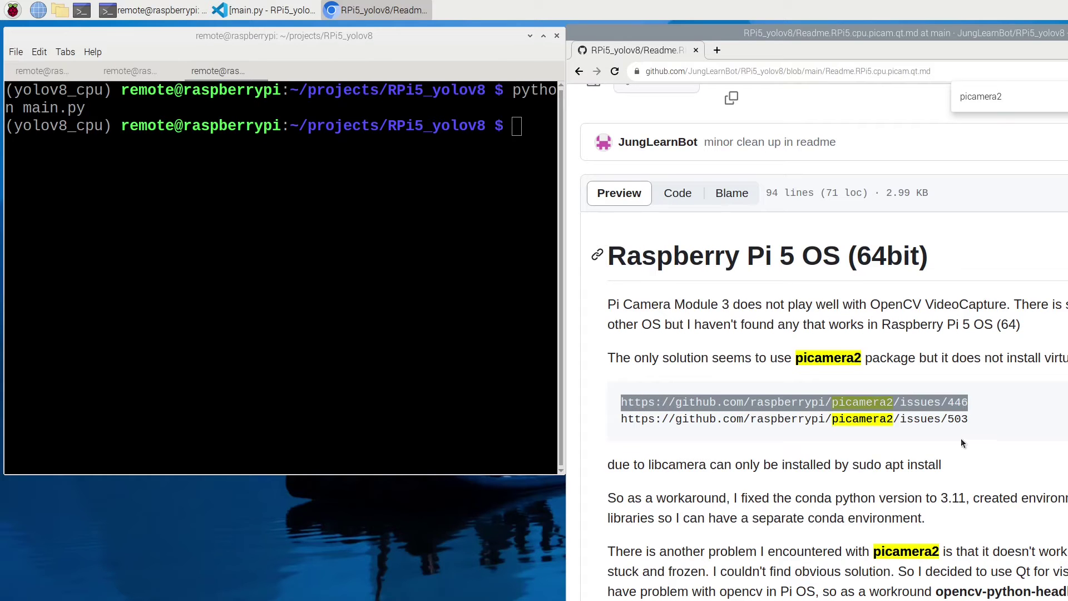
scroll(962, 437, "down", 1)
scroll(964, 427, "down", 1)
scroll(964, 422, "down", 2)
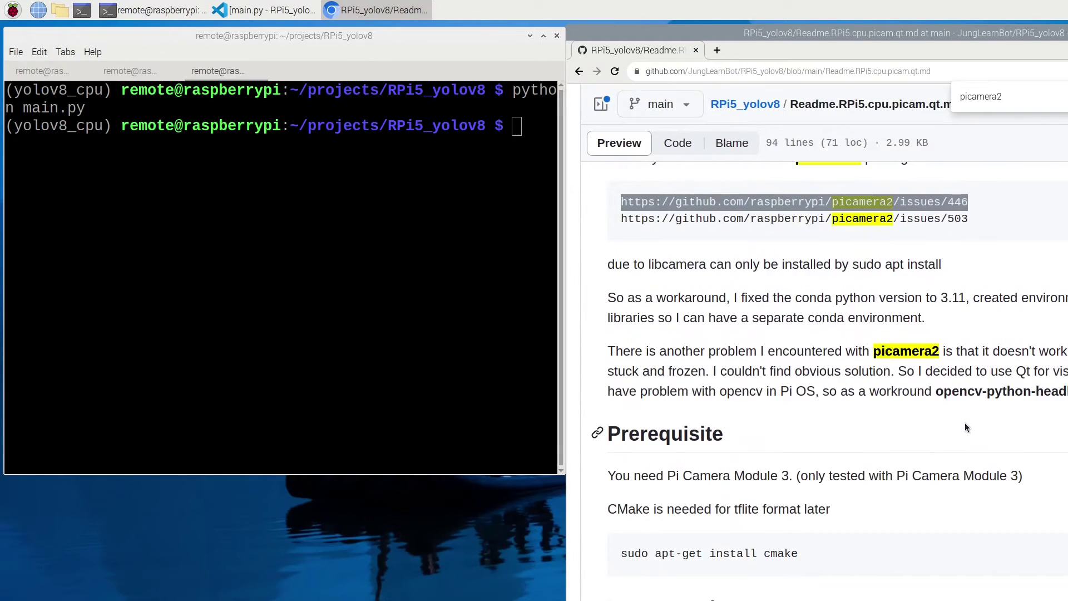
scroll(965, 423, "down", 1)
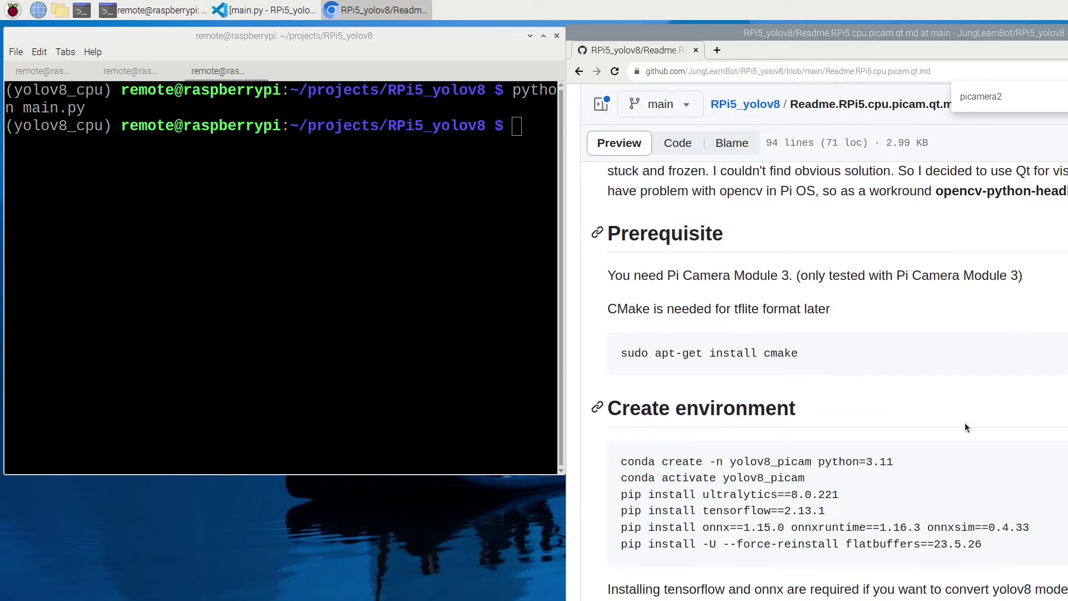
Step: Highlight python=3.11 in the Create environment section's conda create command
left_click_drag(898, 462, 826, 462)
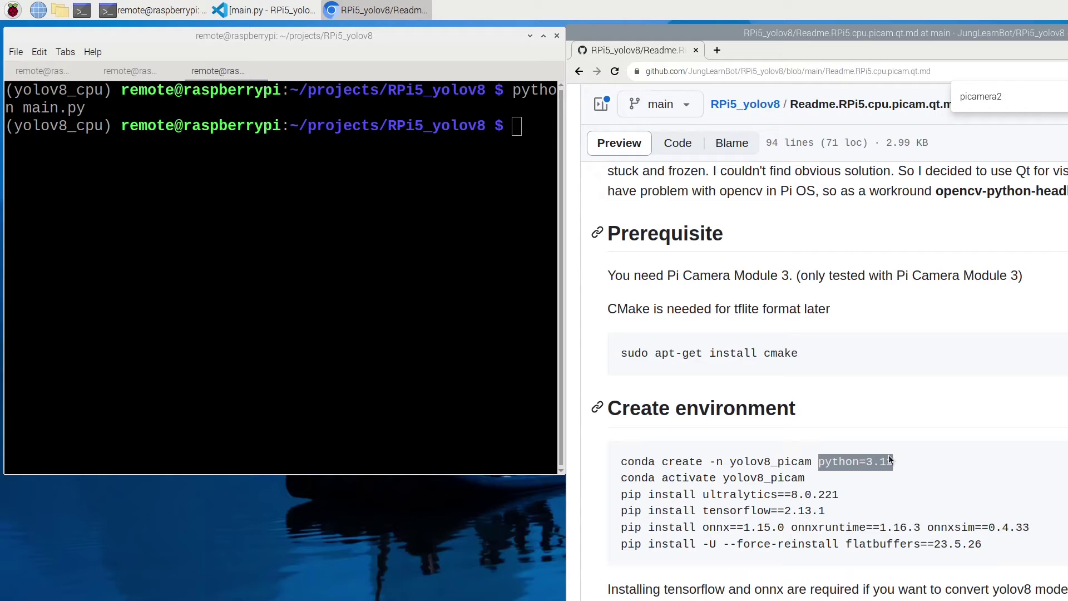
scroll(893, 417, "up", 5)
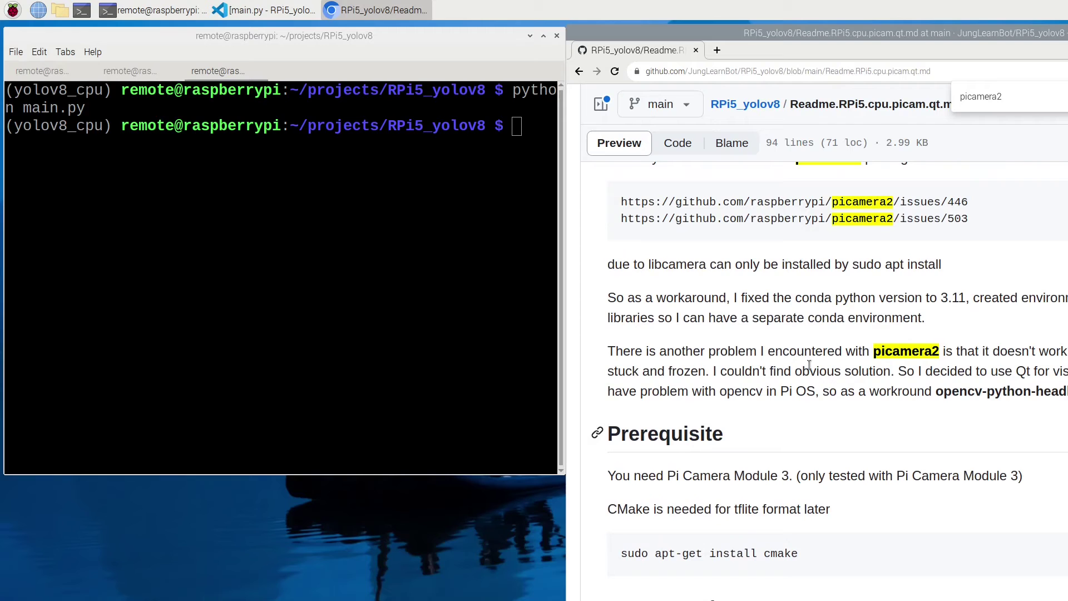
scroll(810, 365, "down", 2)
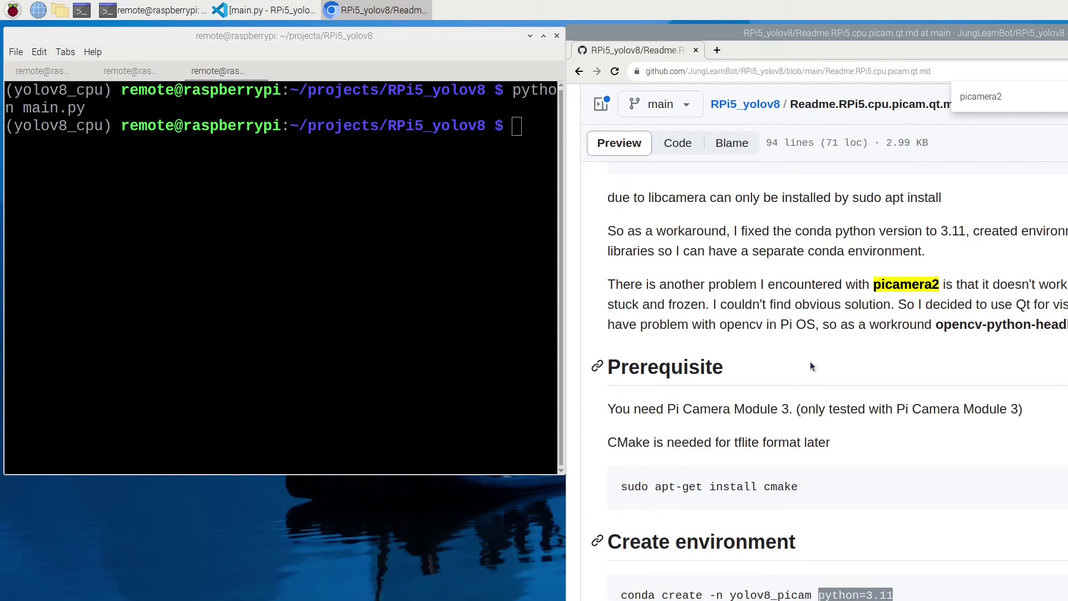
scroll(810, 365, "down", 2)
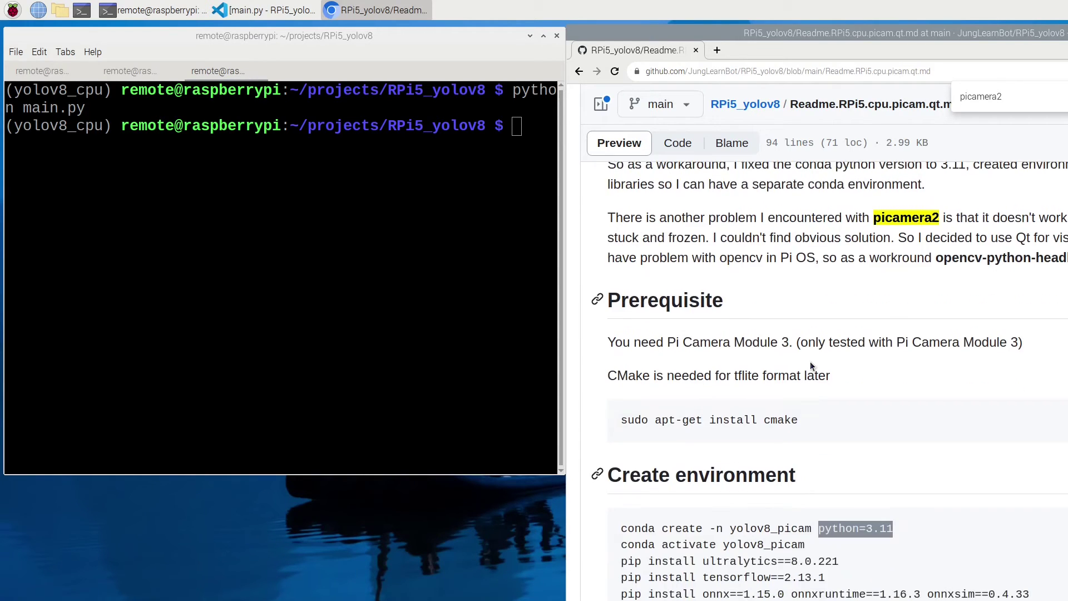
scroll(811, 366, "down", 2)
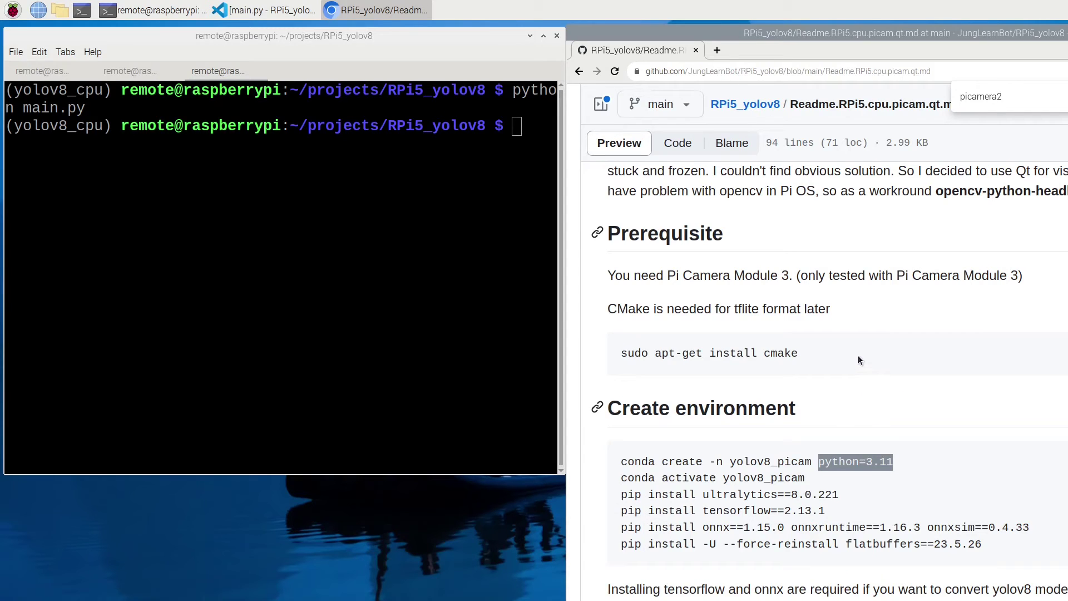
left_click(853, 461)
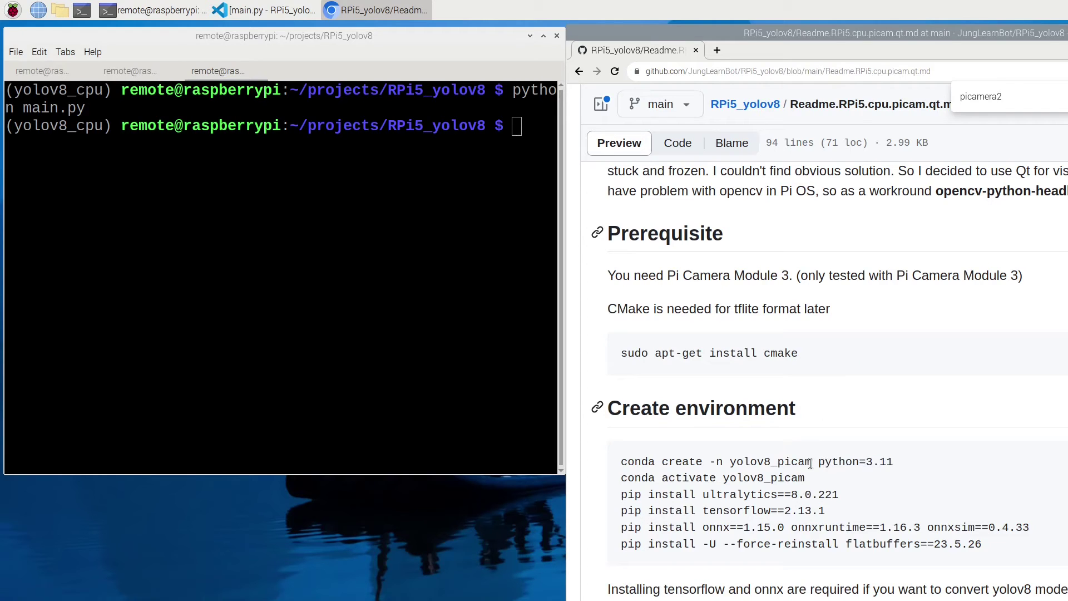
left_click_drag(818, 461, 893, 459)
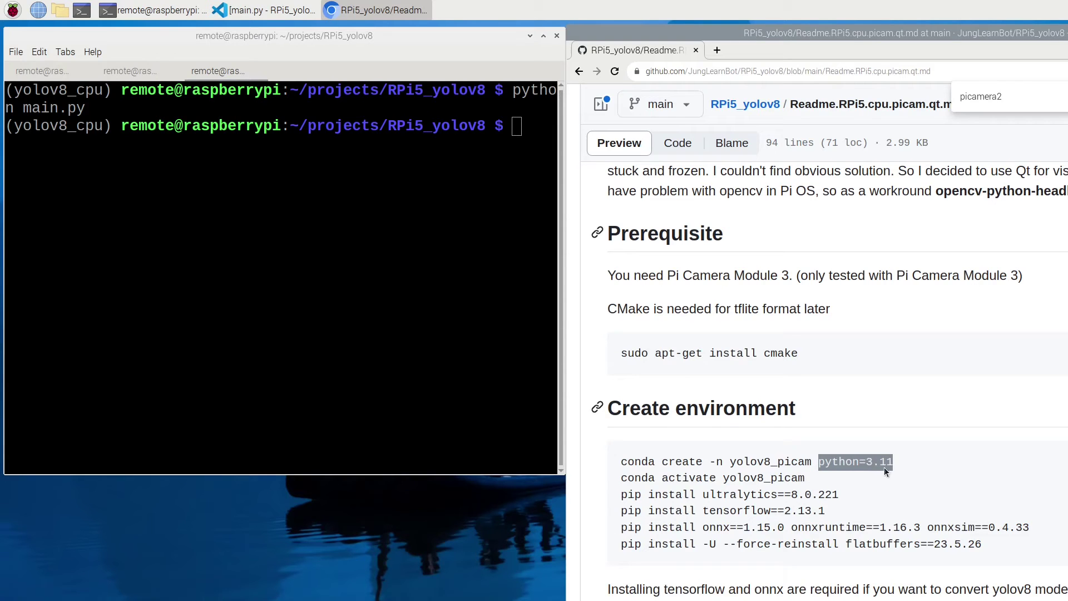
scroll(944, 451, "down", 3)
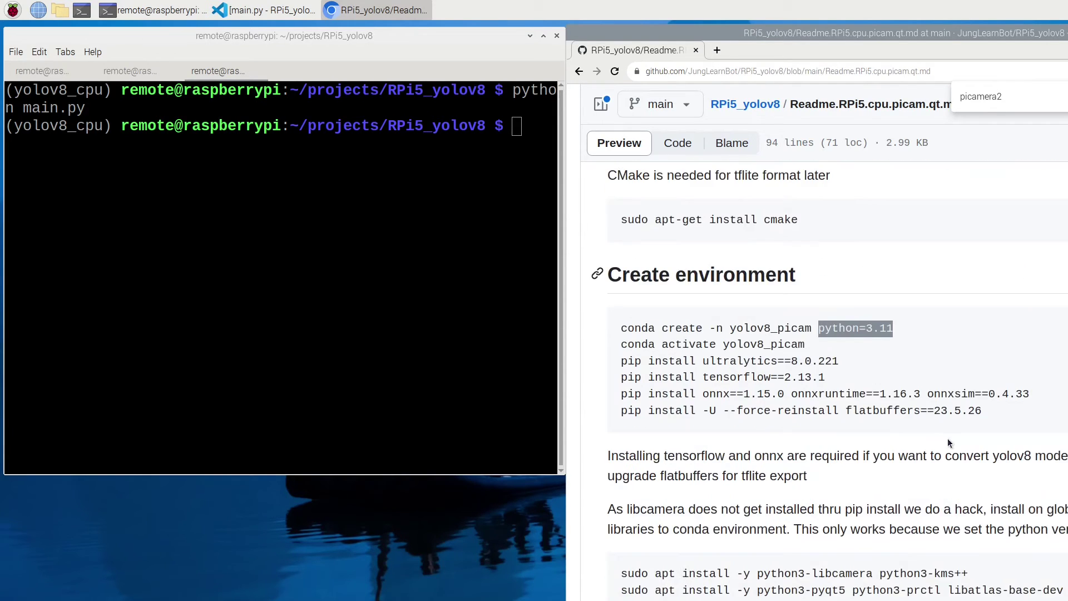
scroll(947, 438, "down", 2)
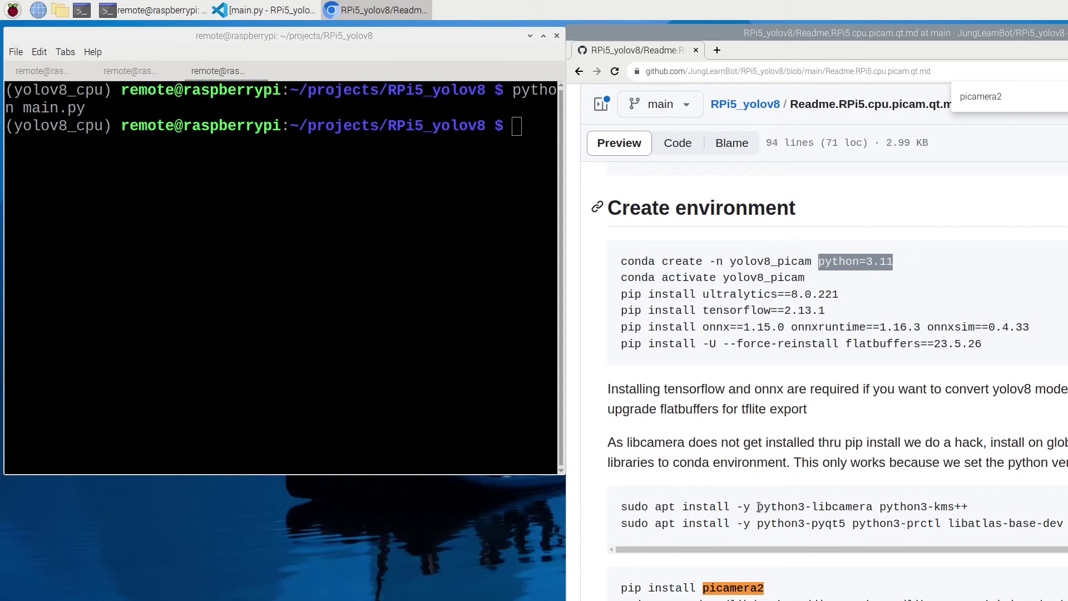
scroll(761, 530, "down", 2)
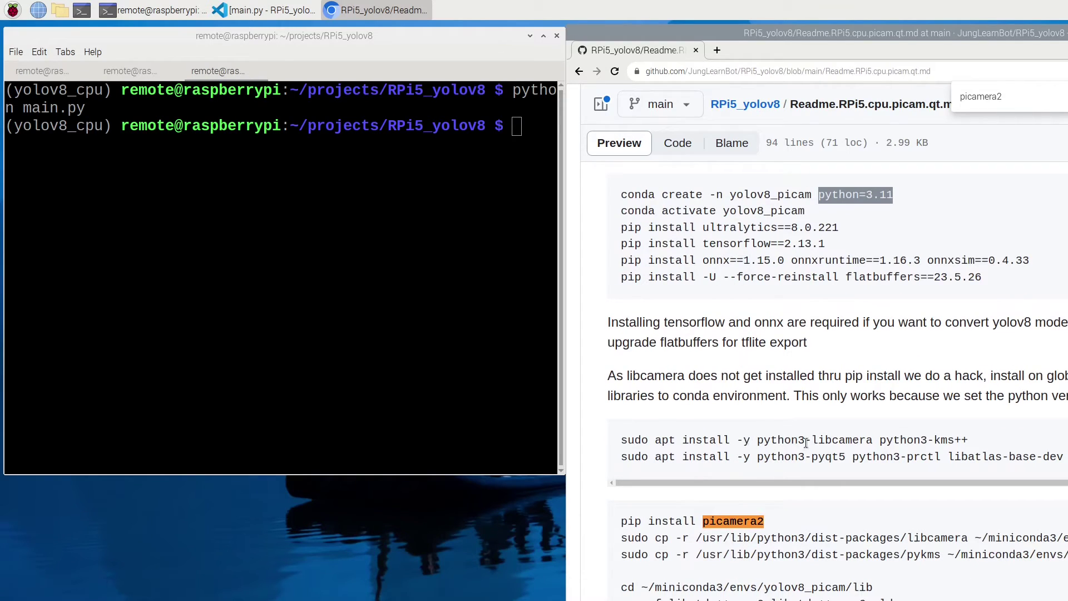
Step: Highlight the libcamera and python3-kms++ packages and both sudo apt install lines
left_click_drag(805, 440, 872, 441)
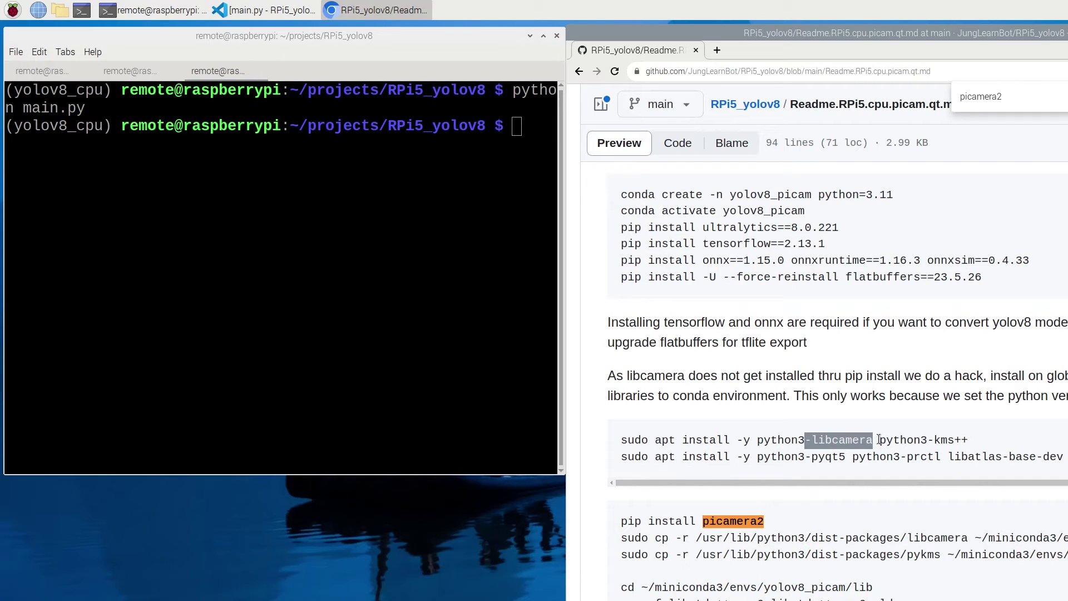
left_click_drag(878, 439, 970, 440)
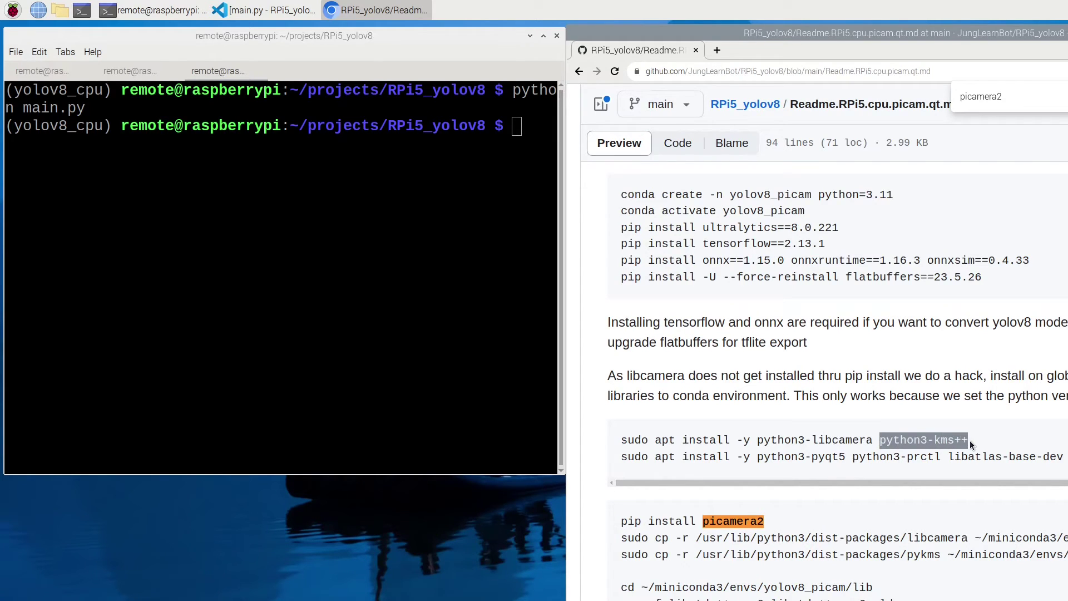
left_click(807, 478)
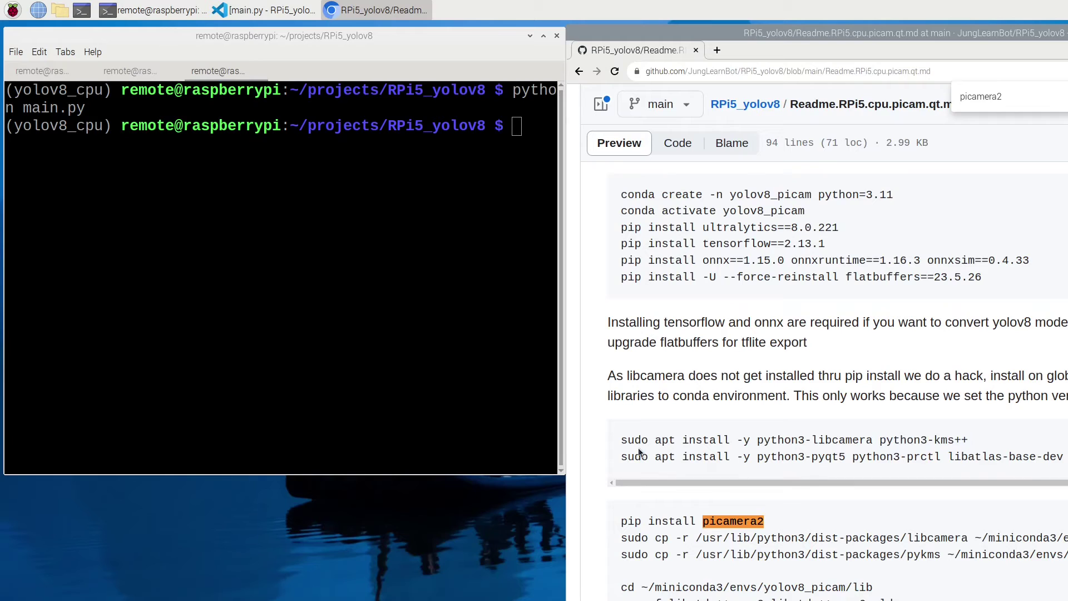
left_click_drag(621, 440, 697, 469)
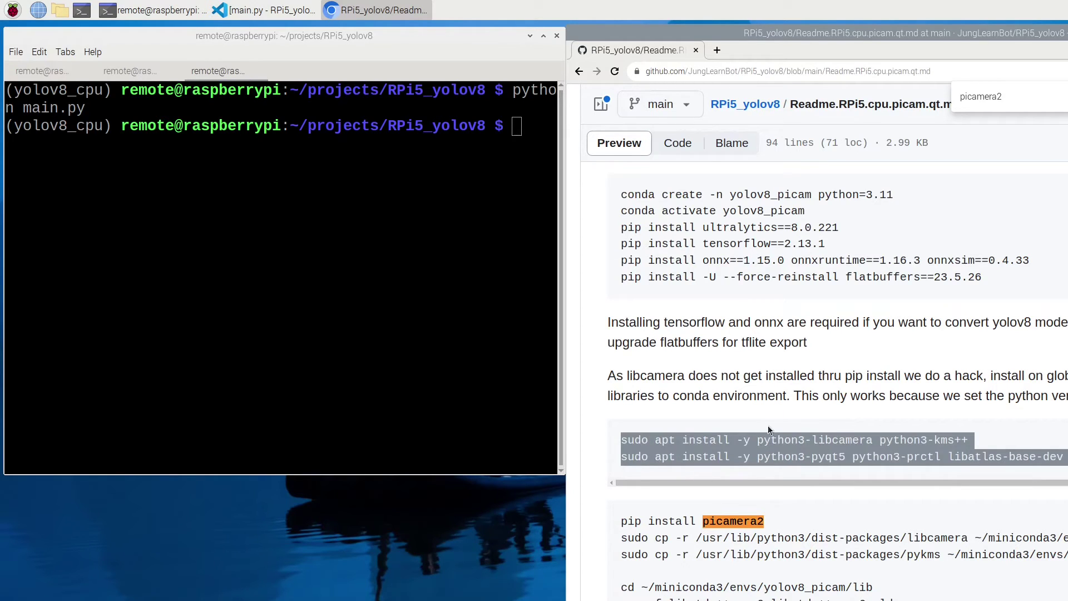
scroll(775, 426, "down", 2)
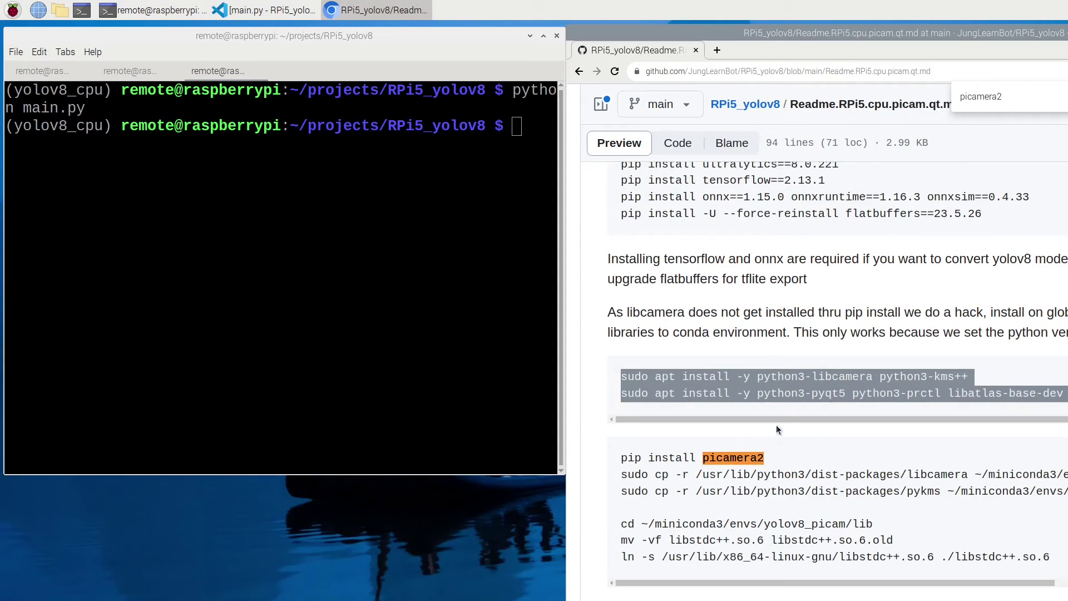
left_click(790, 452)
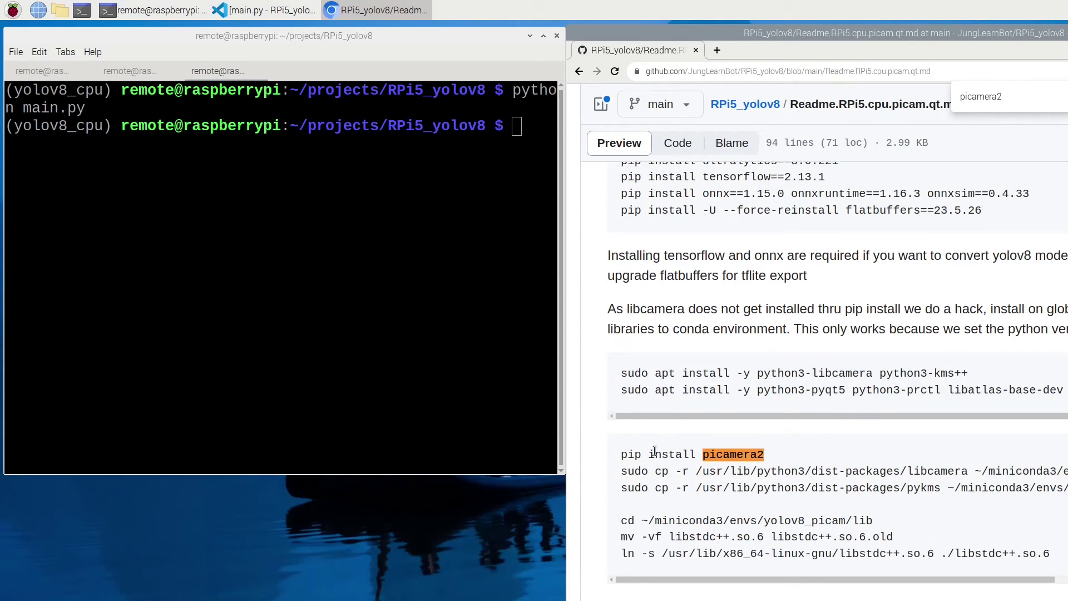
Step: Highlight pip install picamera2, the dist-packages/libcamera path and the libstdc++ file name
left_click_drag(623, 454, 765, 454)
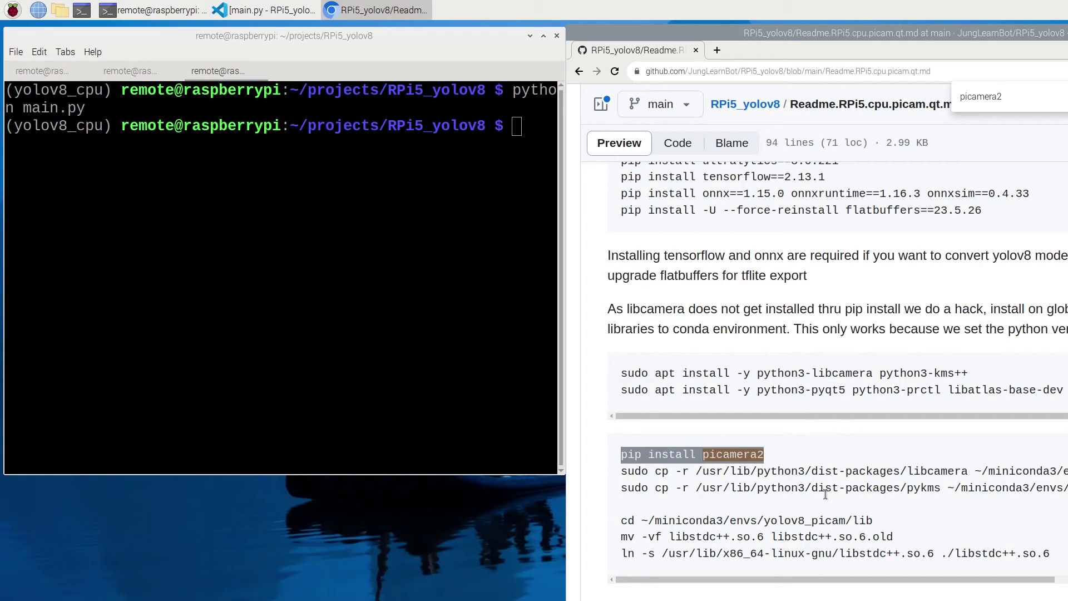
left_click(794, 576)
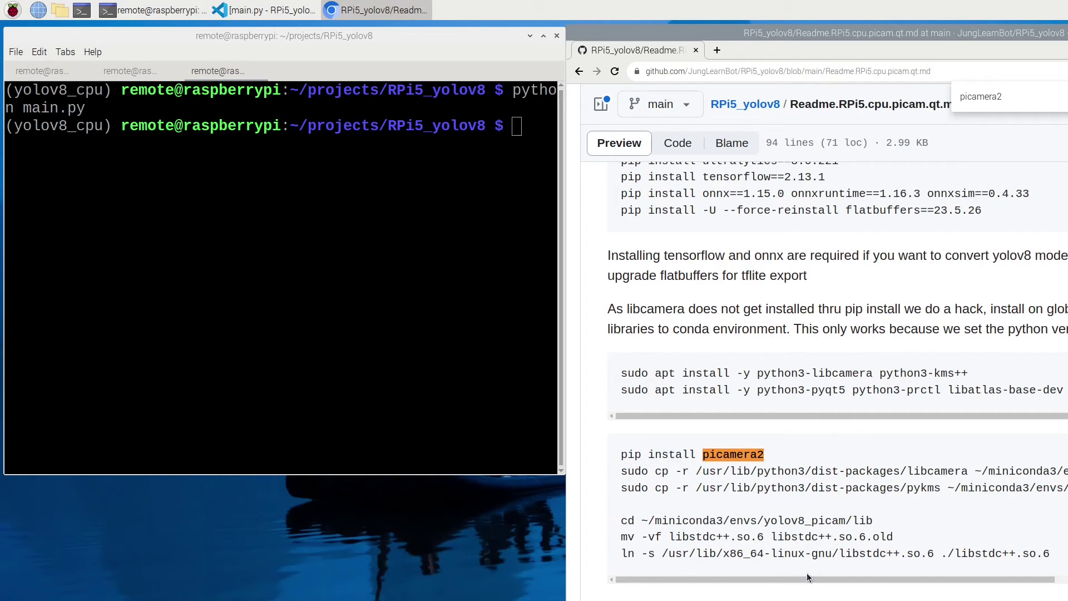
left_click_drag(808, 578, 866, 577)
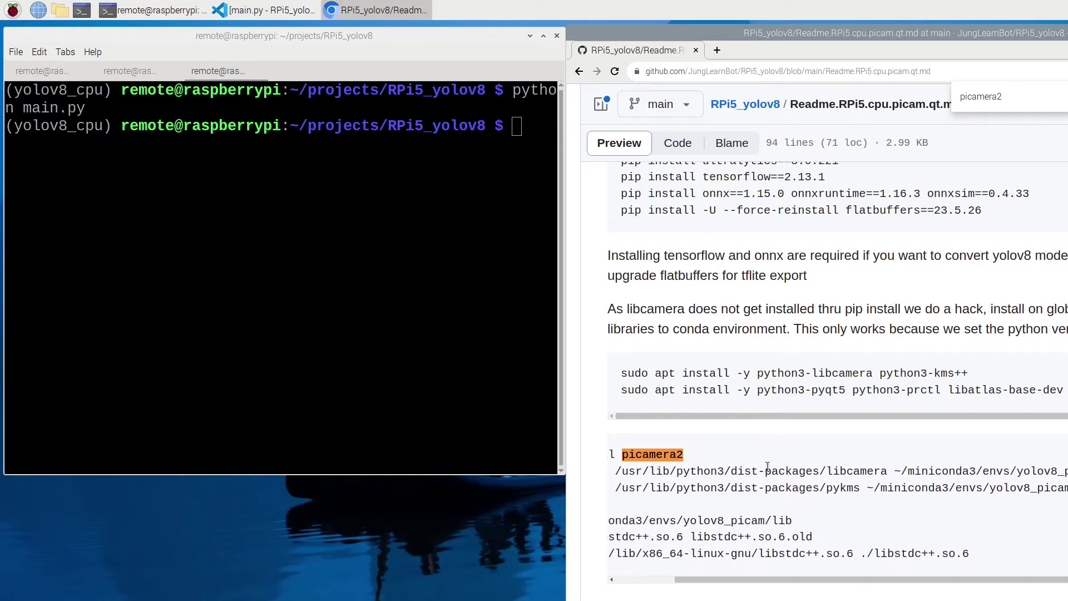
left_click_drag(732, 472, 887, 471)
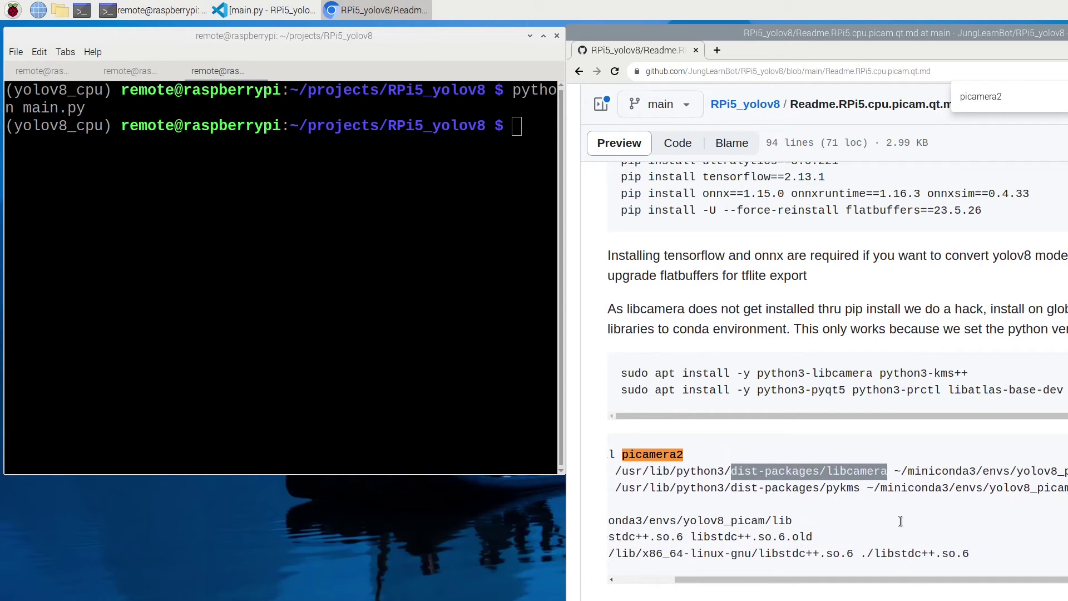
left_click_drag(903, 580, 991, 577)
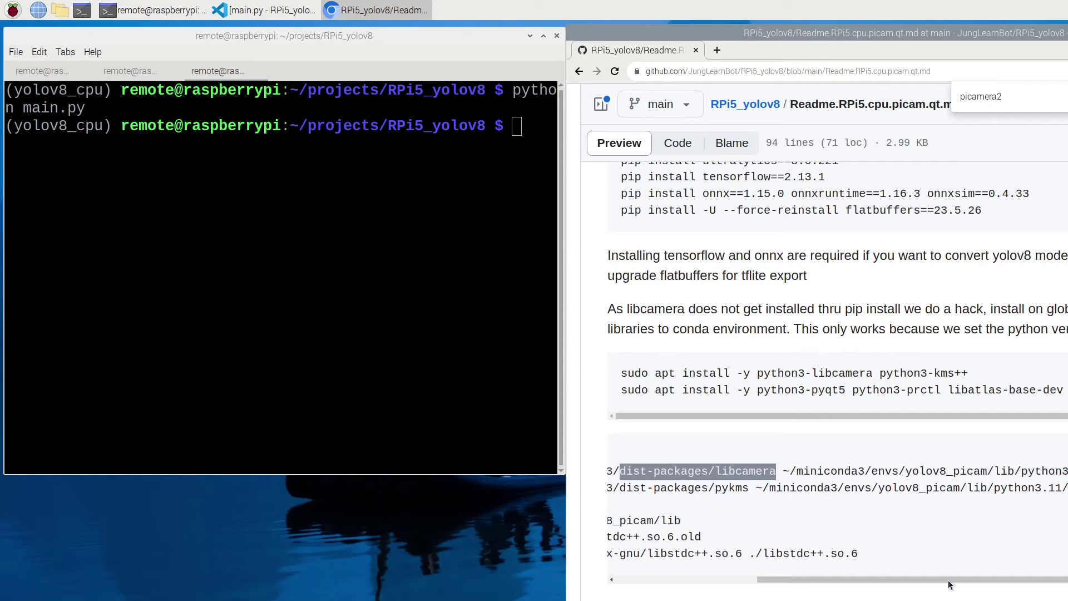
left_click_drag(948, 580, 759, 566)
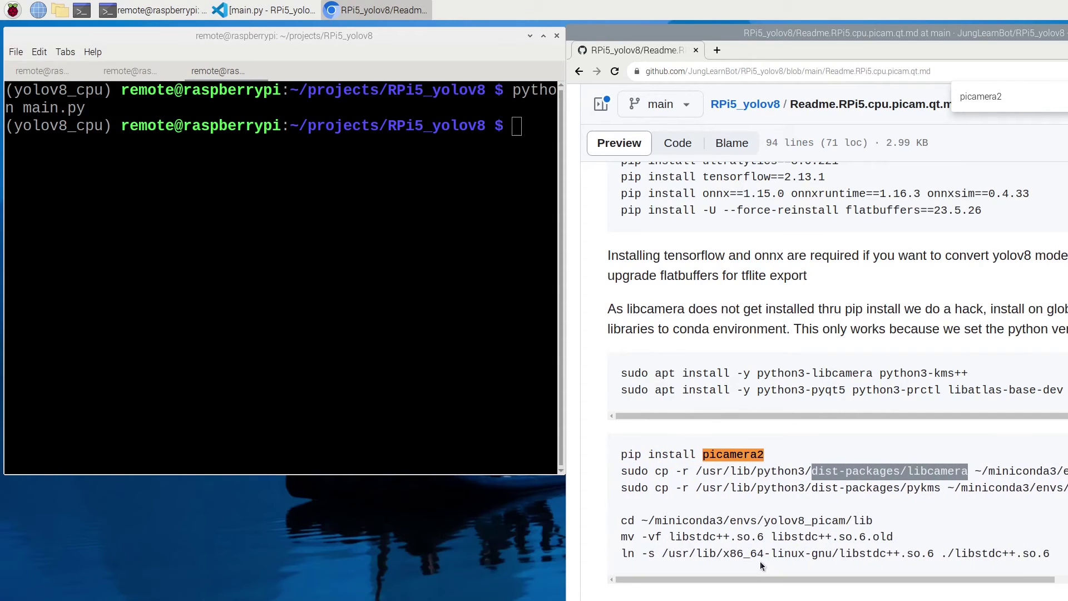
scroll(877, 520, "down", 2)
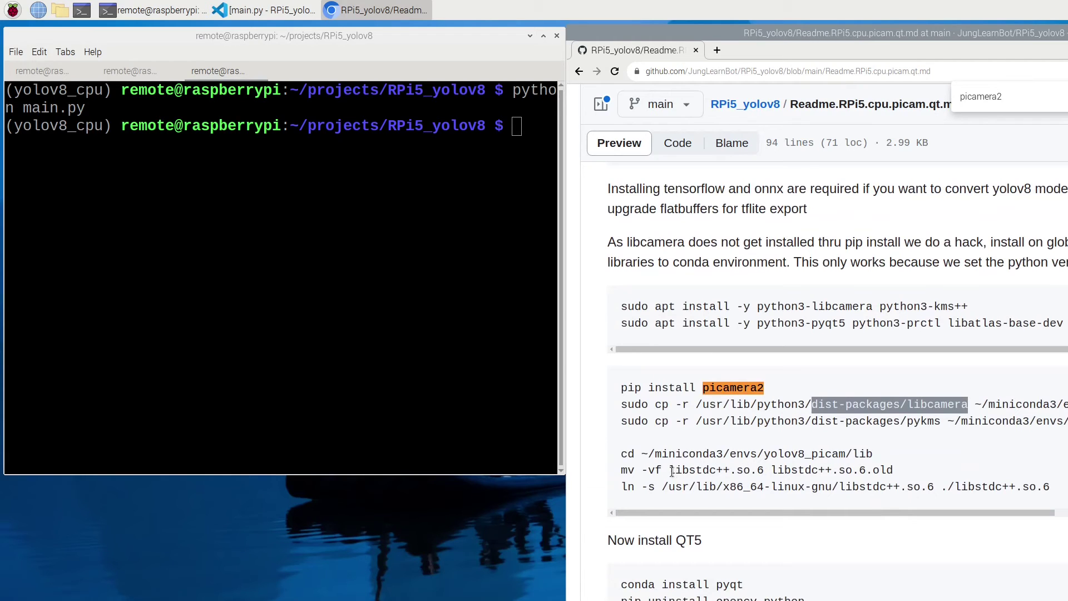
left_click_drag(672, 471, 752, 470)
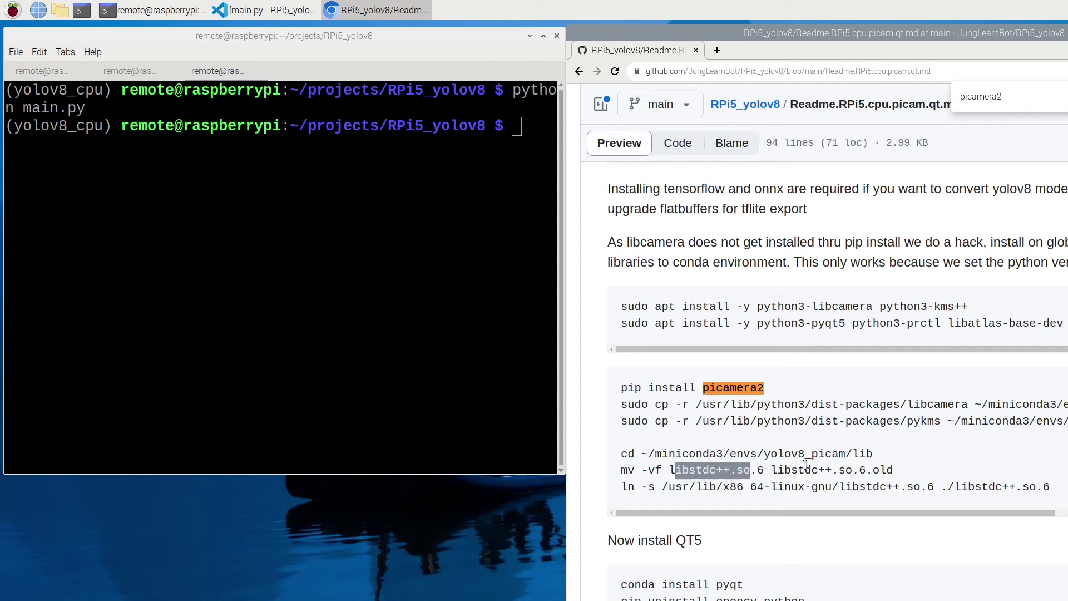
left_click(806, 466)
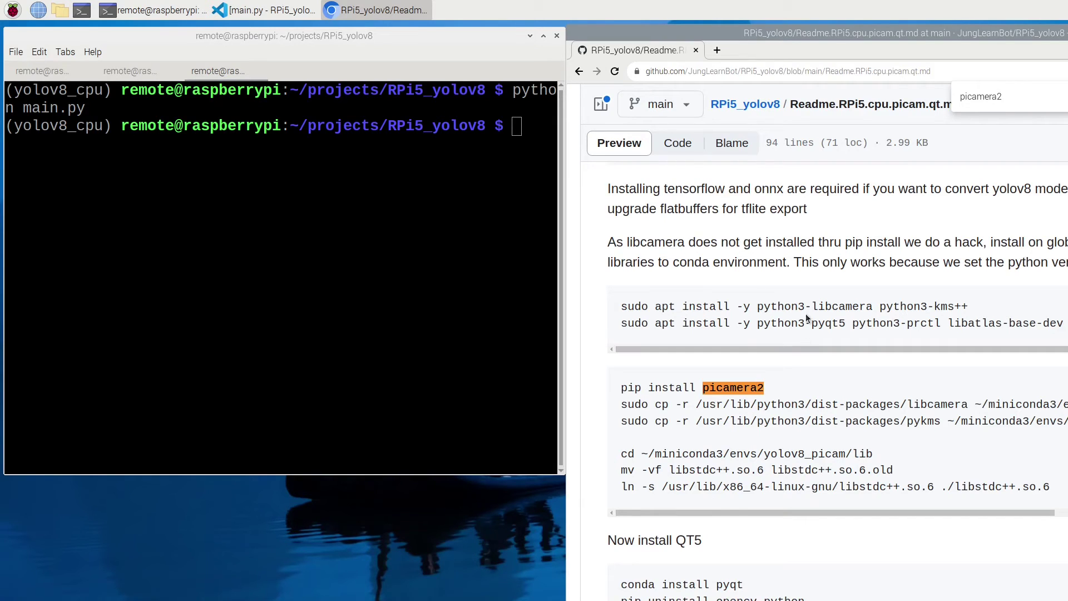
Step: Highlight the libcamera and pyqt5 apt install lines and the ln -s symlink command
left_click_drag(621, 306, 844, 324)
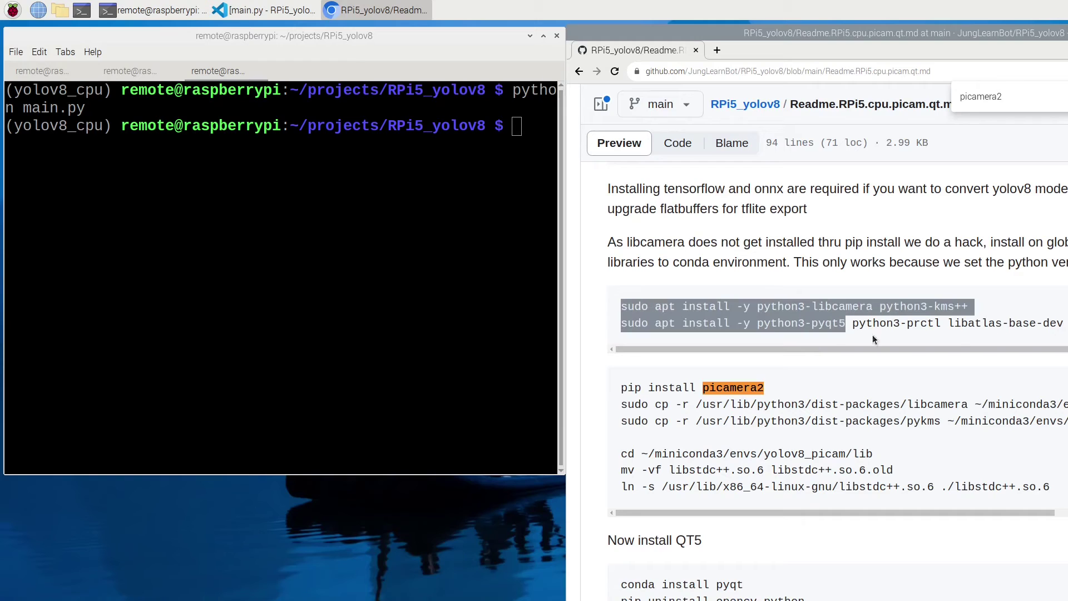
left_click_drag(621, 487, 905, 486)
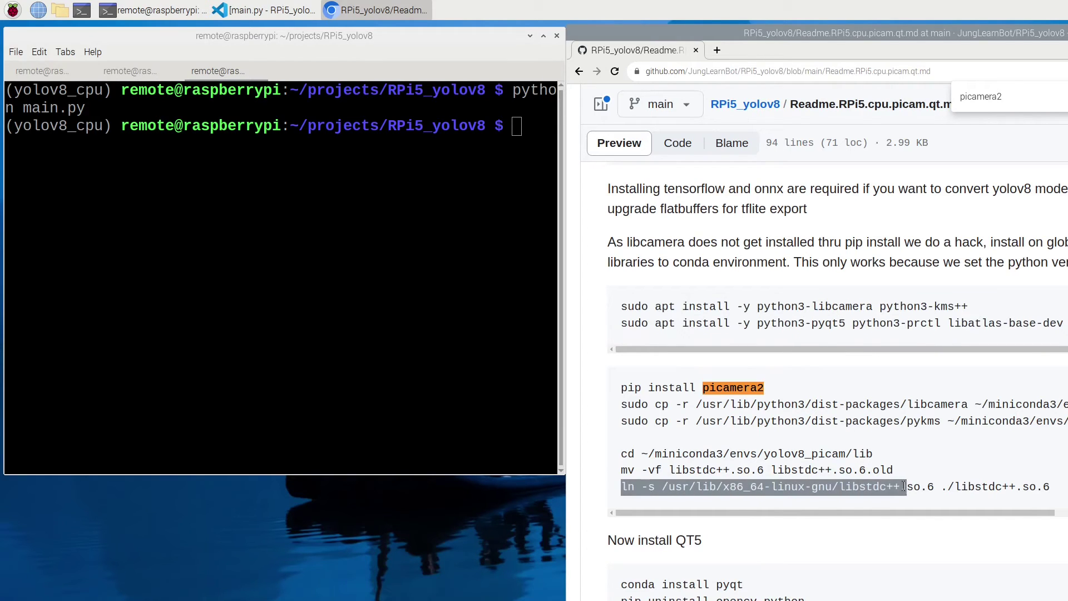
left_click(895, 463)
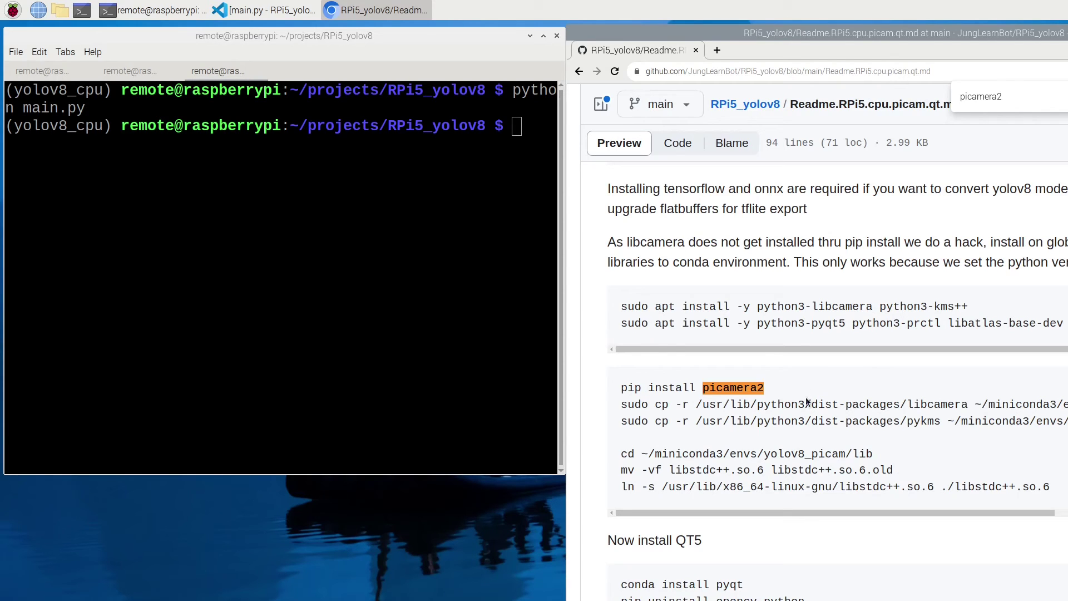
scroll(807, 405, "down", 2)
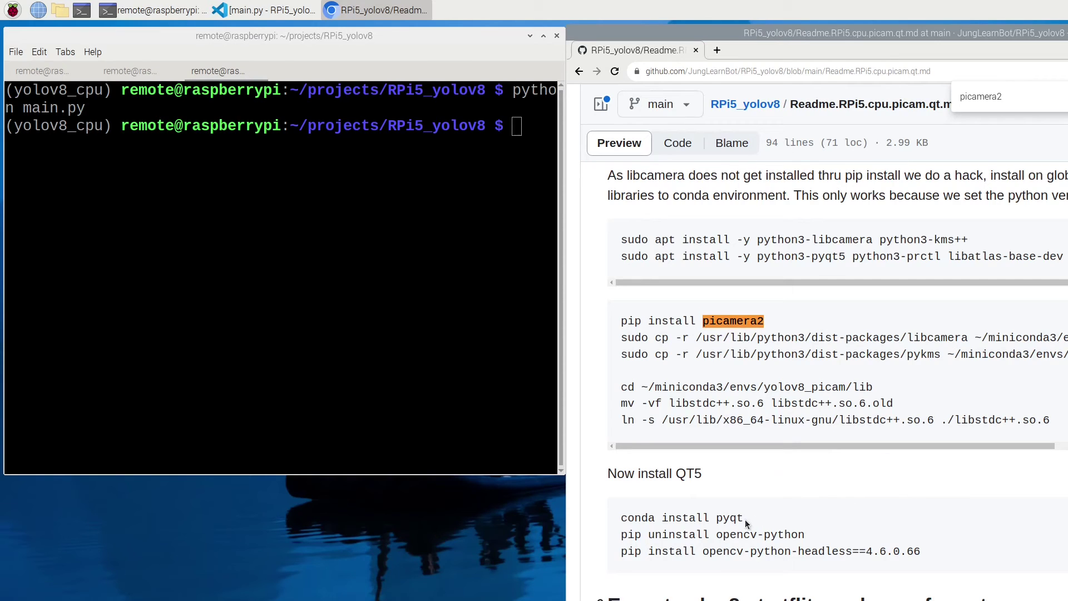
Step: Highlight the conda install pyqt, opencv-python uninstall and opencv-python-headless install lines
left_click_drag(745, 519, 619, 519)
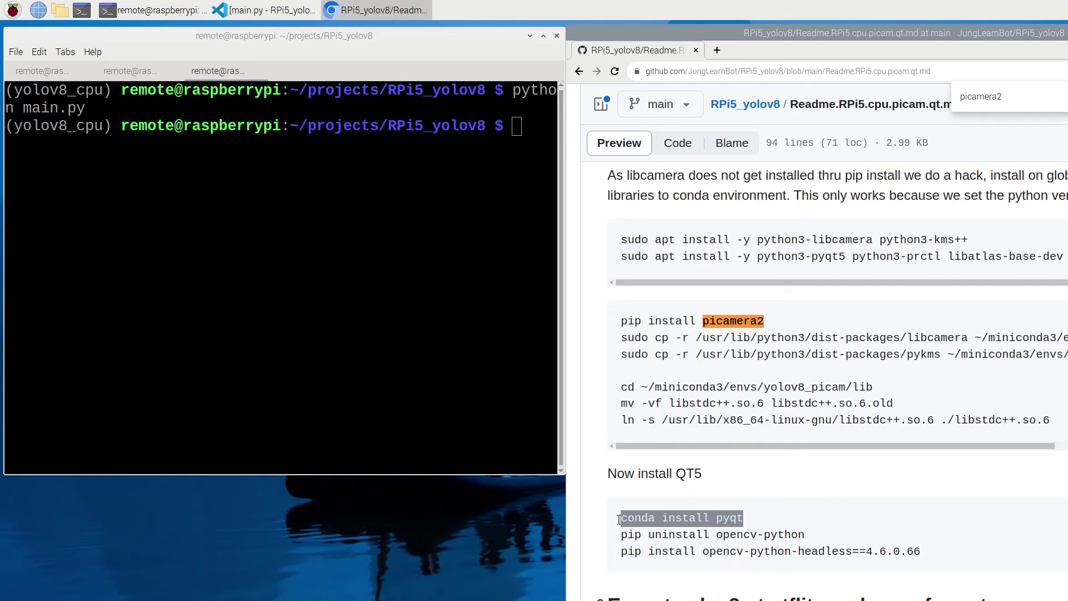
scroll(844, 496, "down", 3)
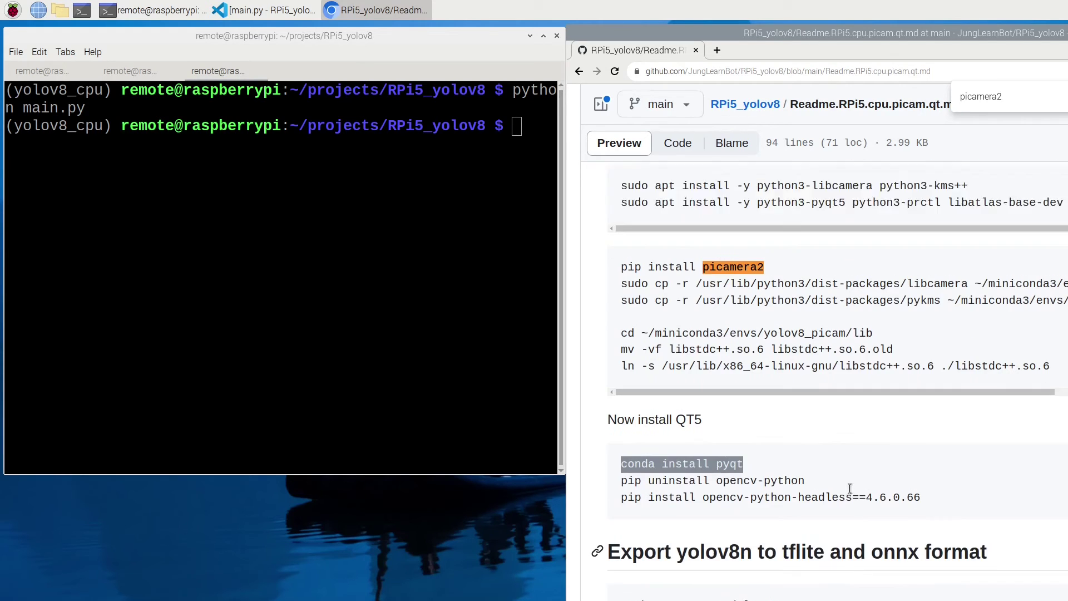
scroll(851, 484, "up", 1)
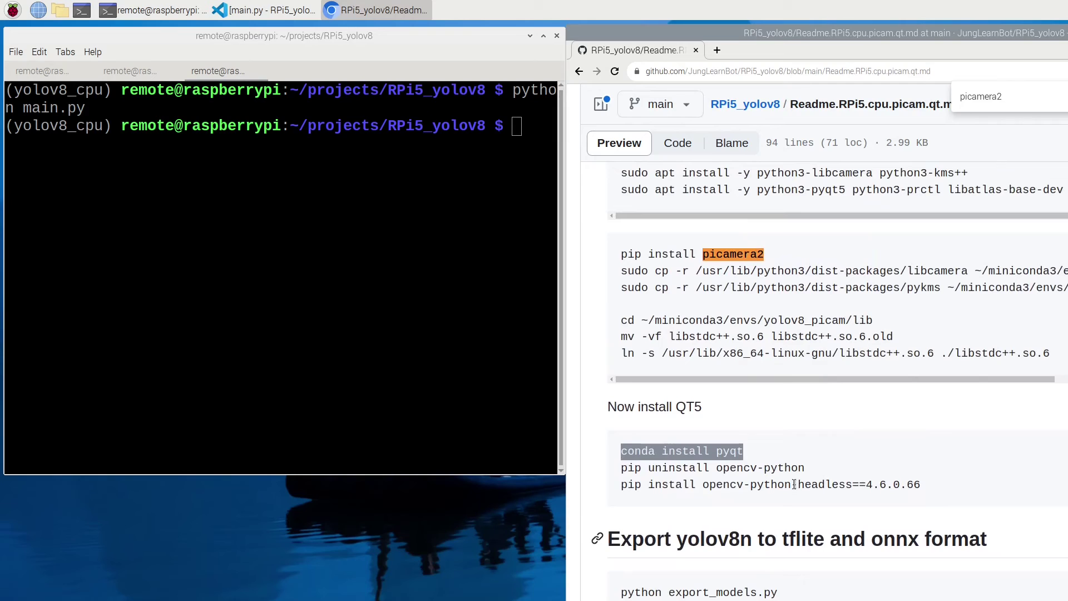
left_click(751, 453)
left_click_drag(749, 452, 620, 452)
left_click_drag(716, 468, 805, 470)
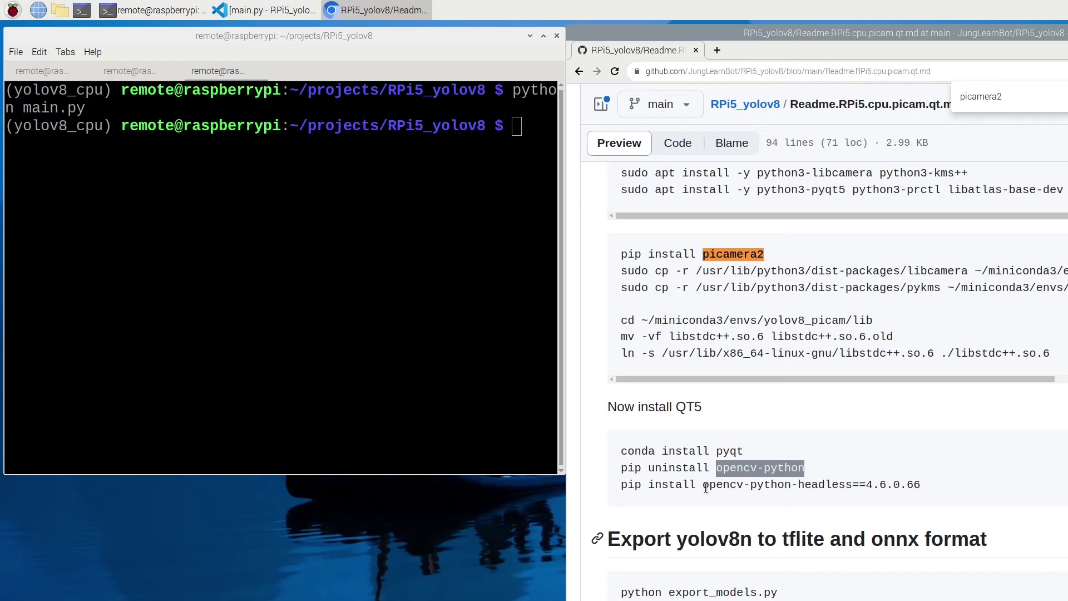
left_click_drag(705, 488, 850, 487)
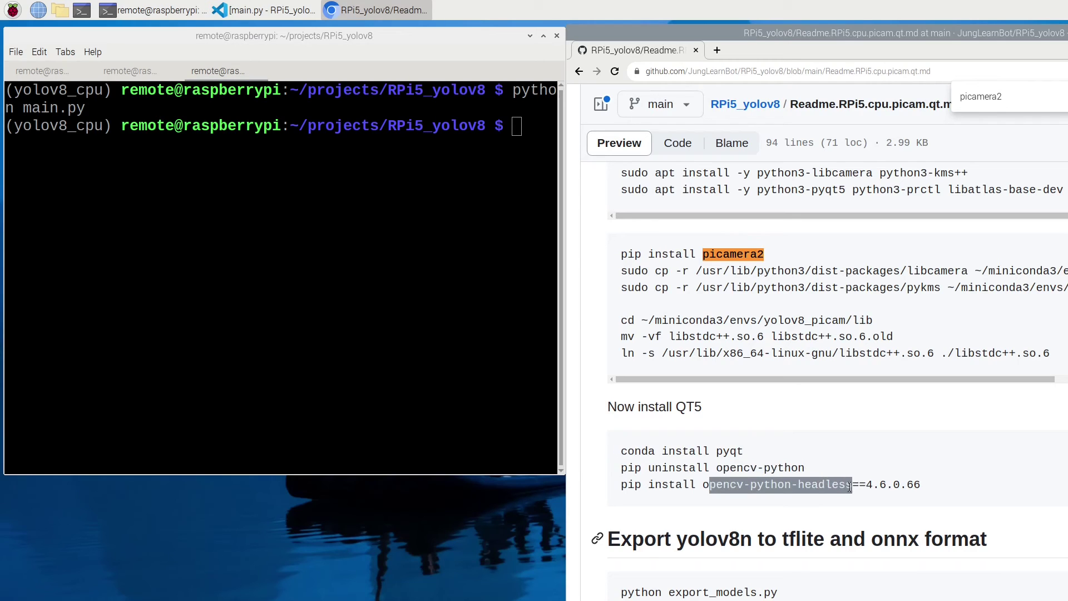
left_click(856, 482)
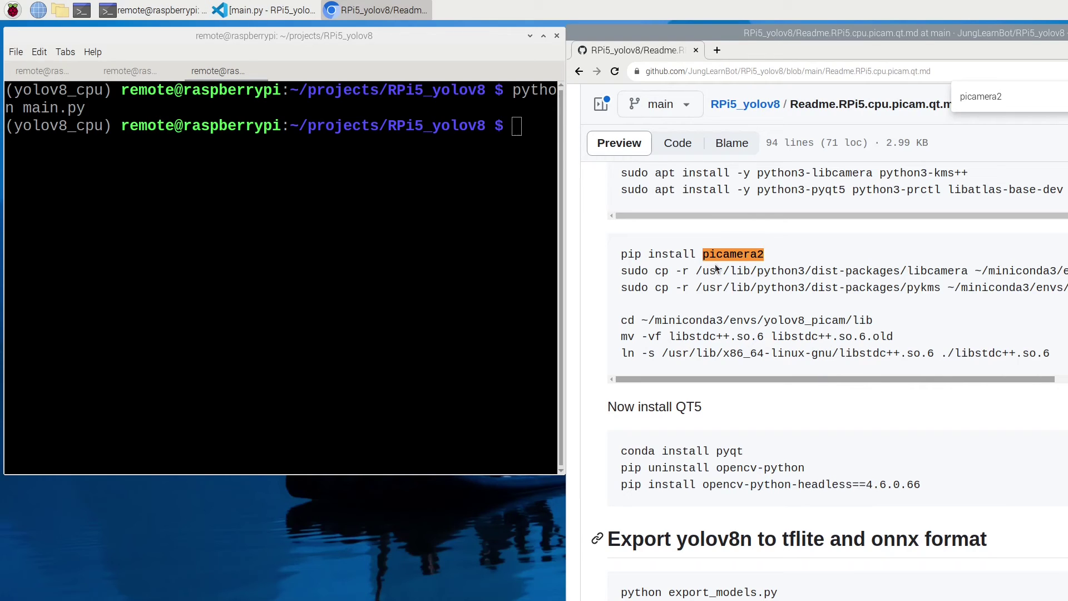
left_click(260, 116)
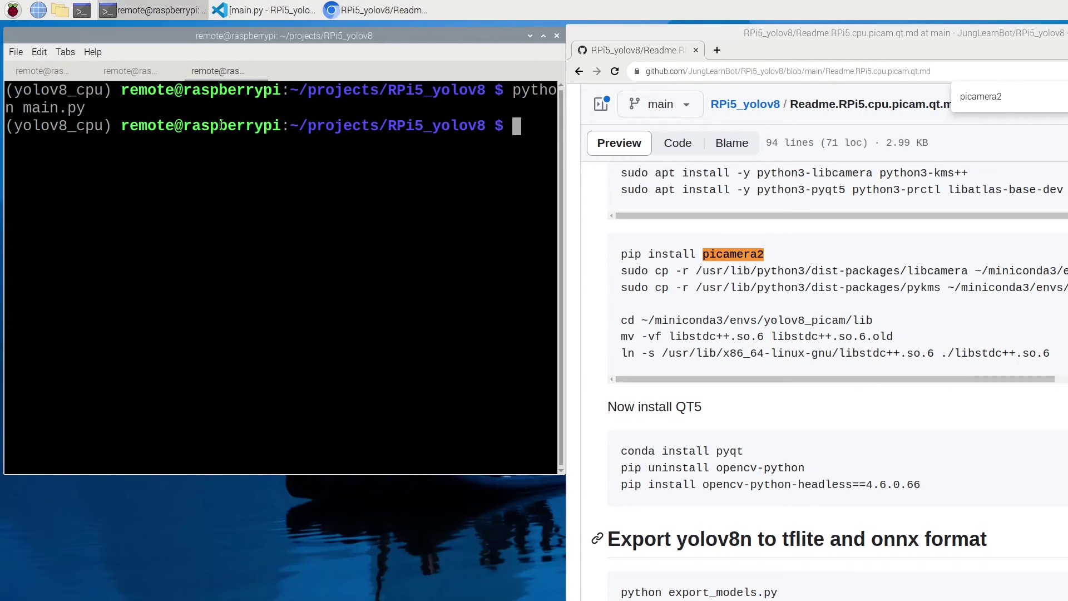
Step: Run 'python main_picam.py --camera_test' in the yolov8_picam terminal session
left_click(160, 69)
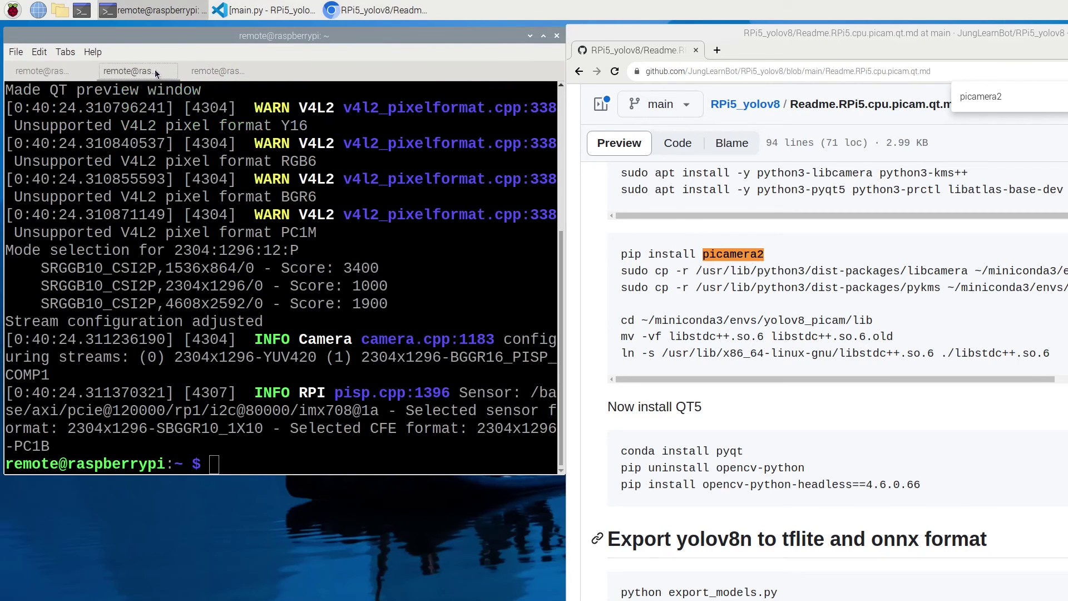
left_click(57, 73)
left_click(171, 234)
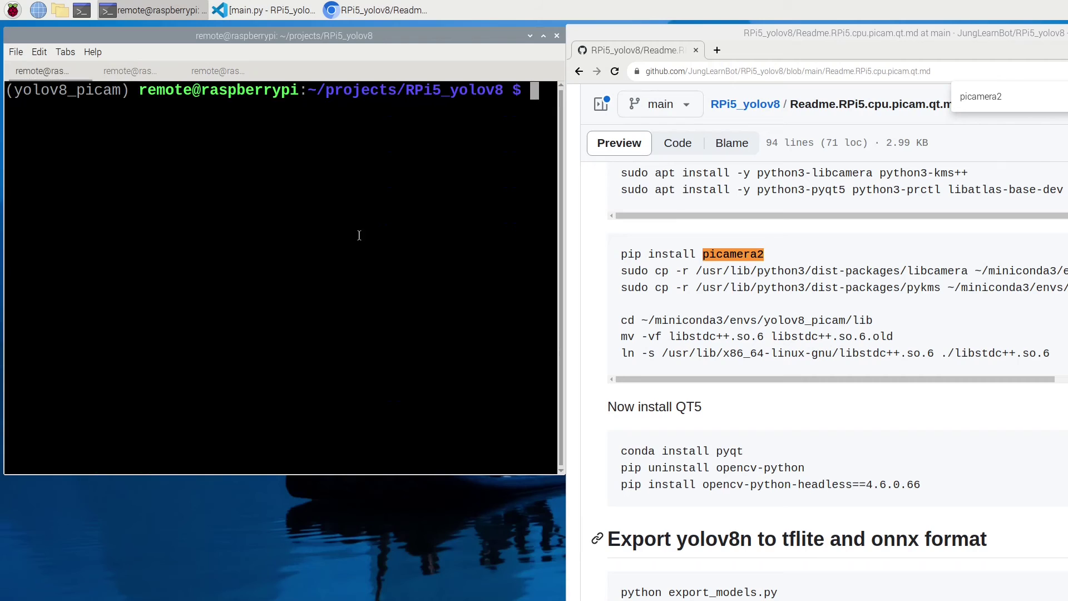
type("clear")
key("Up")
key("Up")
key("Down")
key("Down")
key("BackSpace")
key("BackSpace")
key("BackSpace")
key("BackSpace")
key("BackSpace")
type("p")
type("ython m")
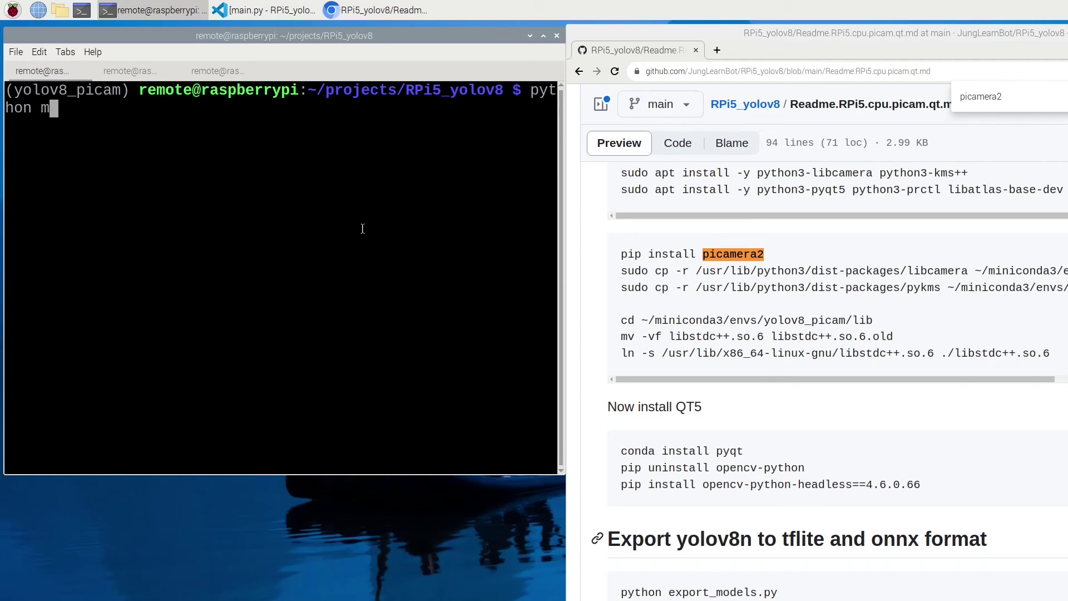
type("ain_")
key("Tab")
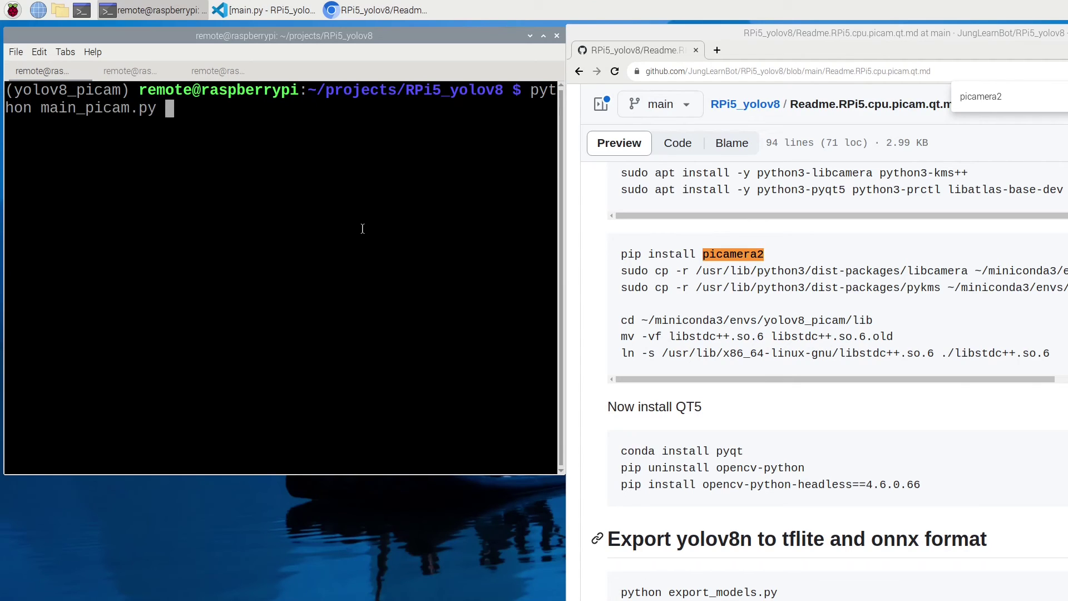
type("--")
type("show_")
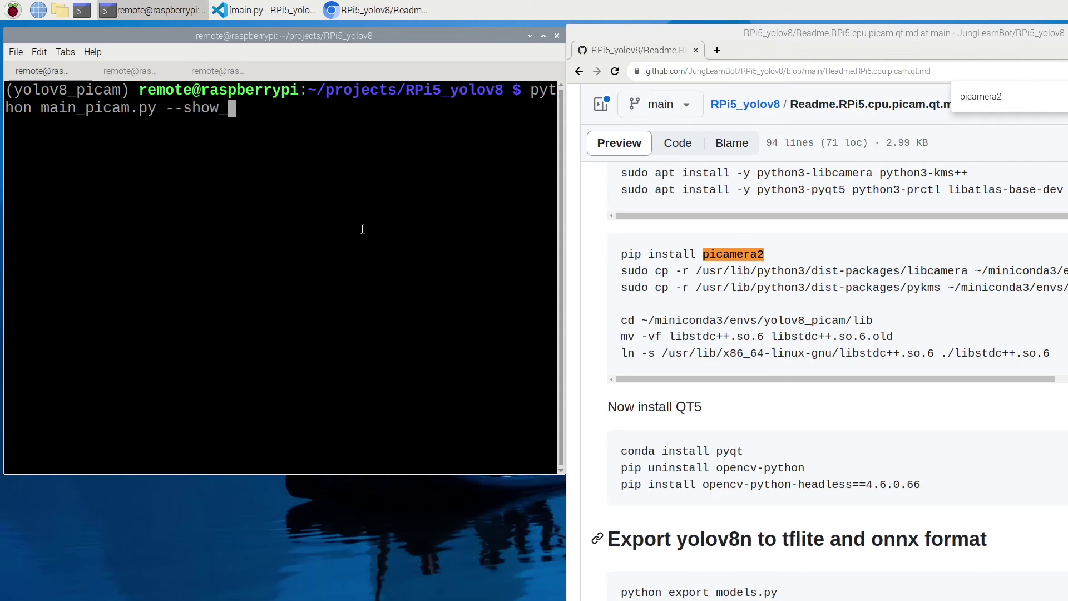
type("c")
type("amer")
key("BackSpace")
key("BackSpace")
key("BackSpace")
key("BackSpace")
key("BackSpace")
key("BackSpace")
key("BackSpace")
key("BackSpace")
type("came")
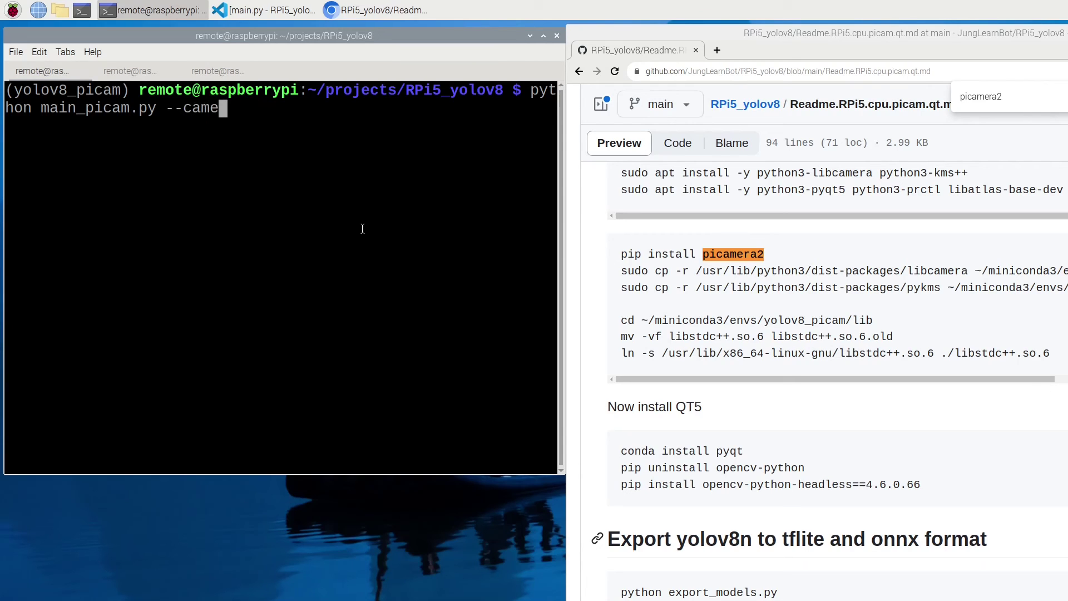
type("ra ")
type("test")
key("Return")
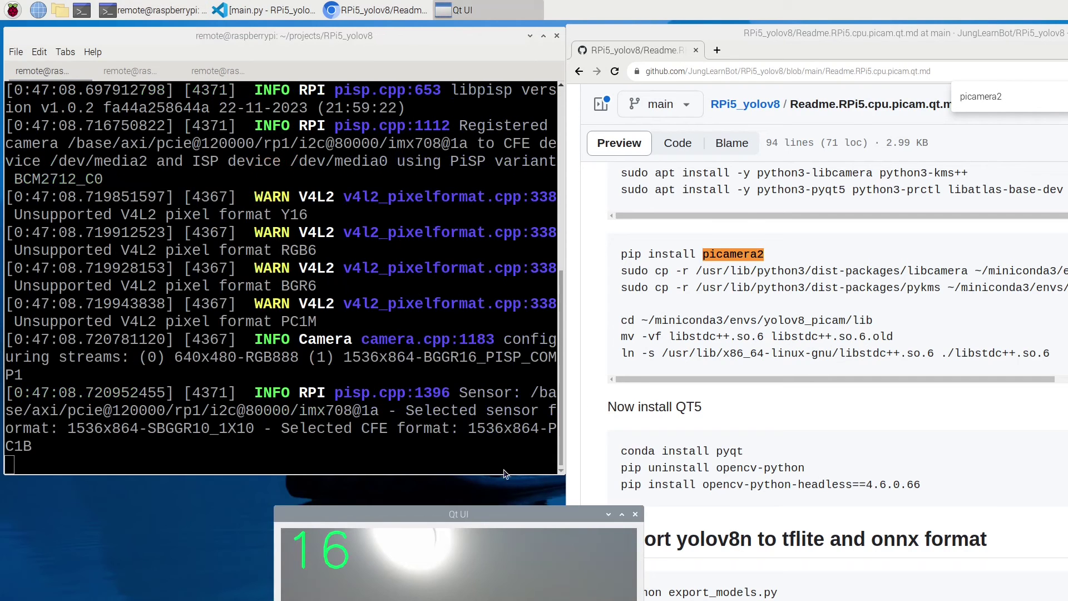
Step: Move the camera test preview into view, watch it at about 30 fps, then close it
left_click_drag(478, 515, 414, 159)
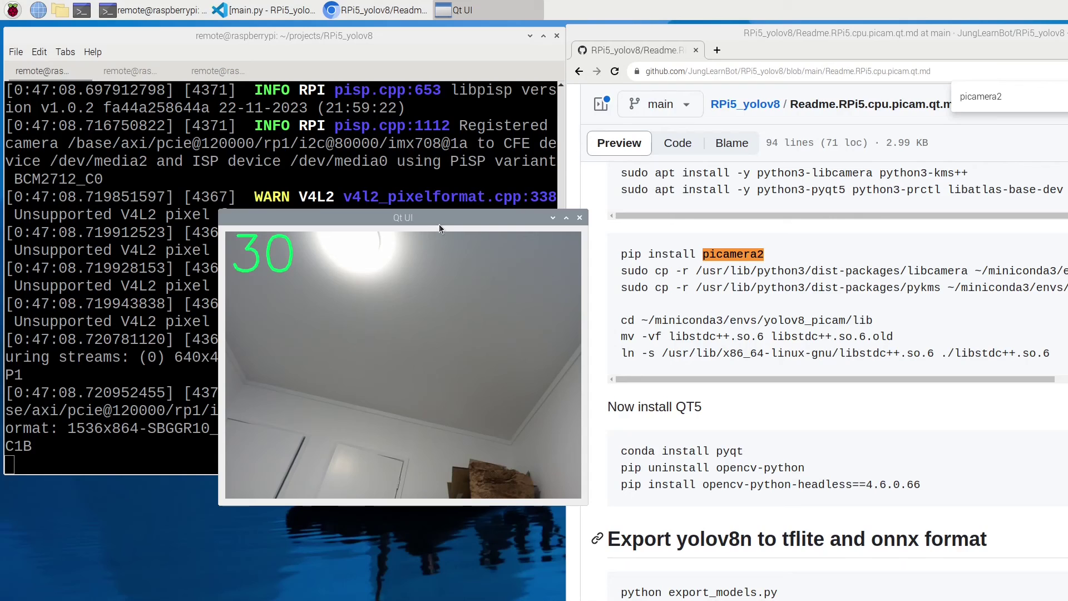
left_click_drag(428, 217, 425, 236)
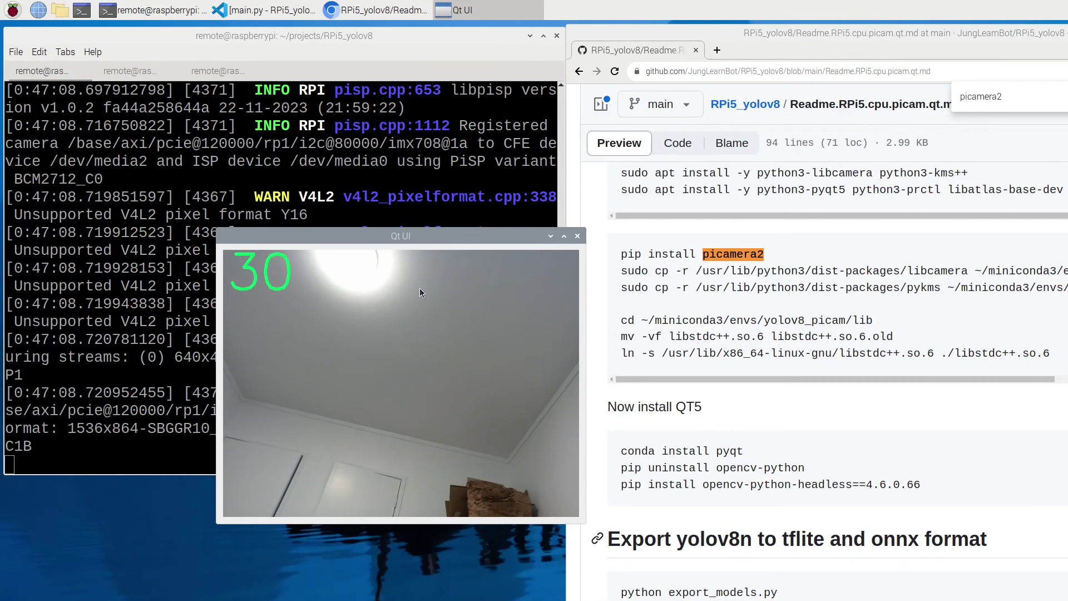
left_click(578, 238)
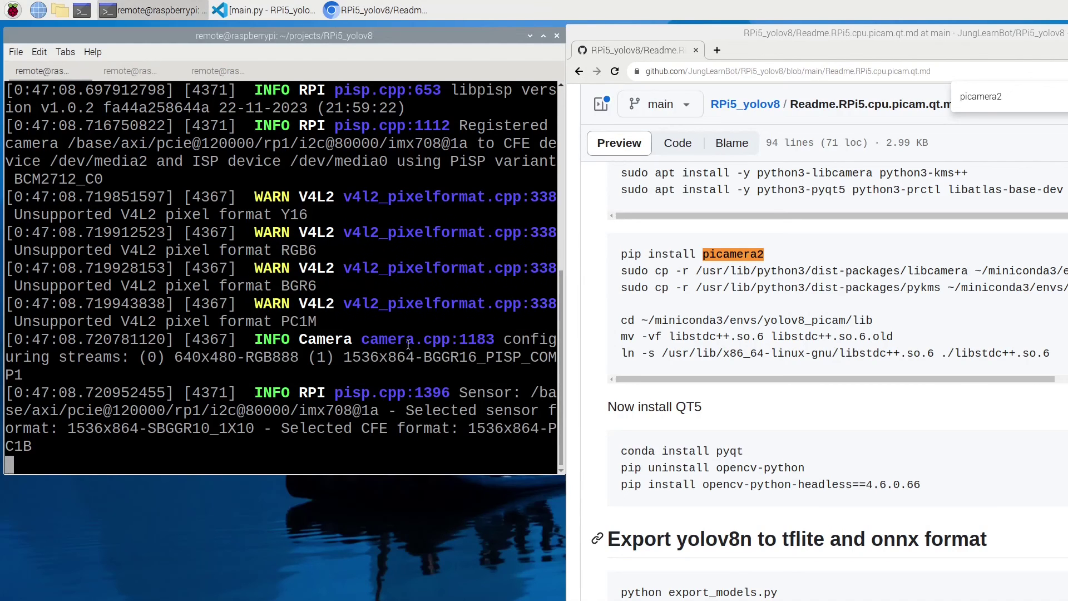
Step: Close the picamera2 find bar and rerun main_picam.py with custom_320_integer_quant.tflite and --debug
left_click(697, 359)
scroll(638, 241, "up", 3)
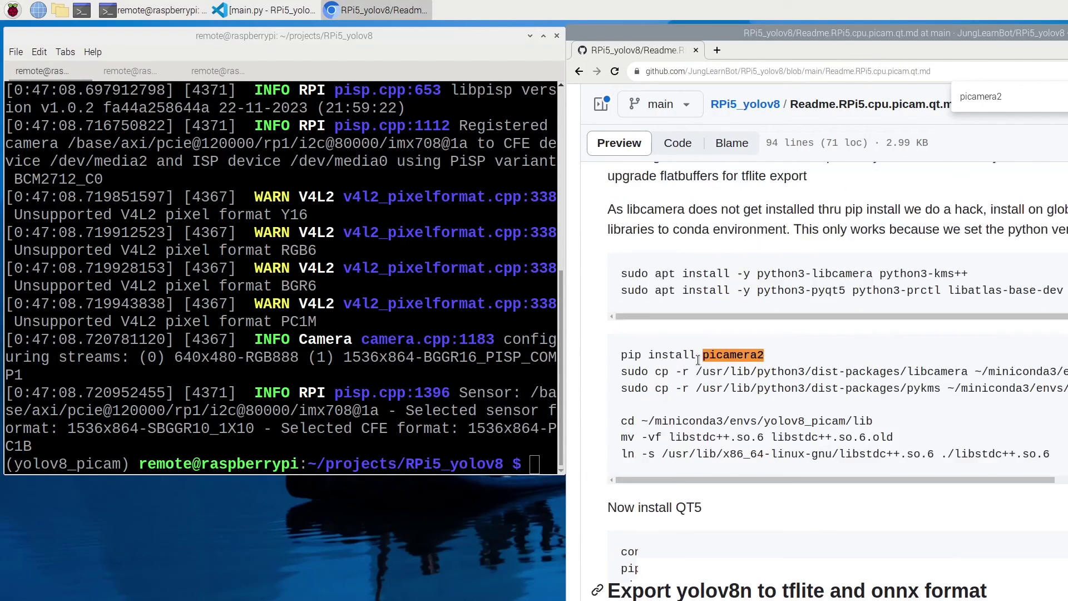
scroll(807, 375, "up", 3)
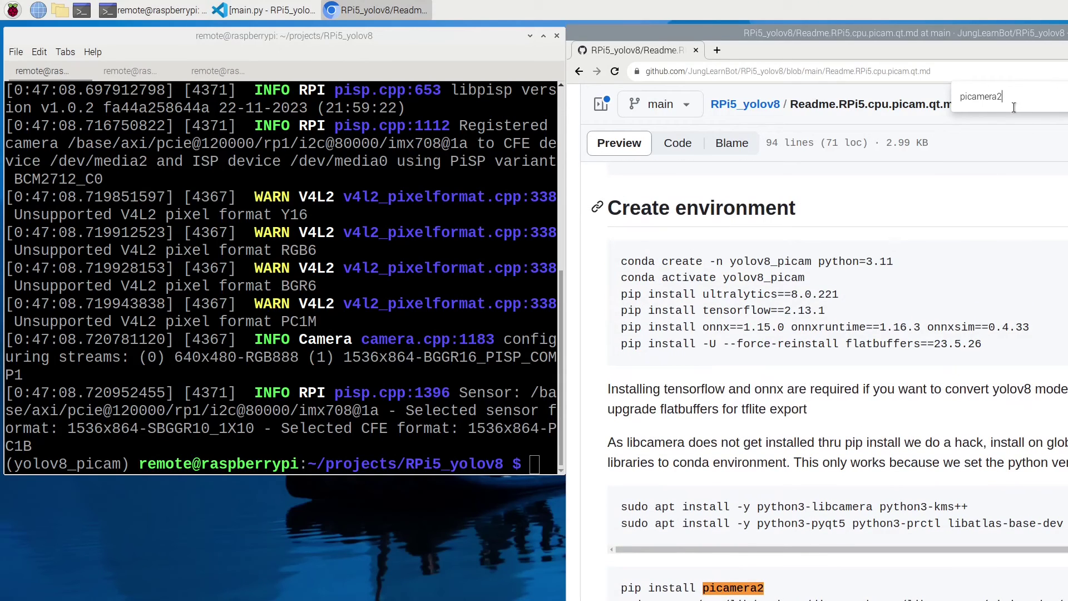
key("Escape")
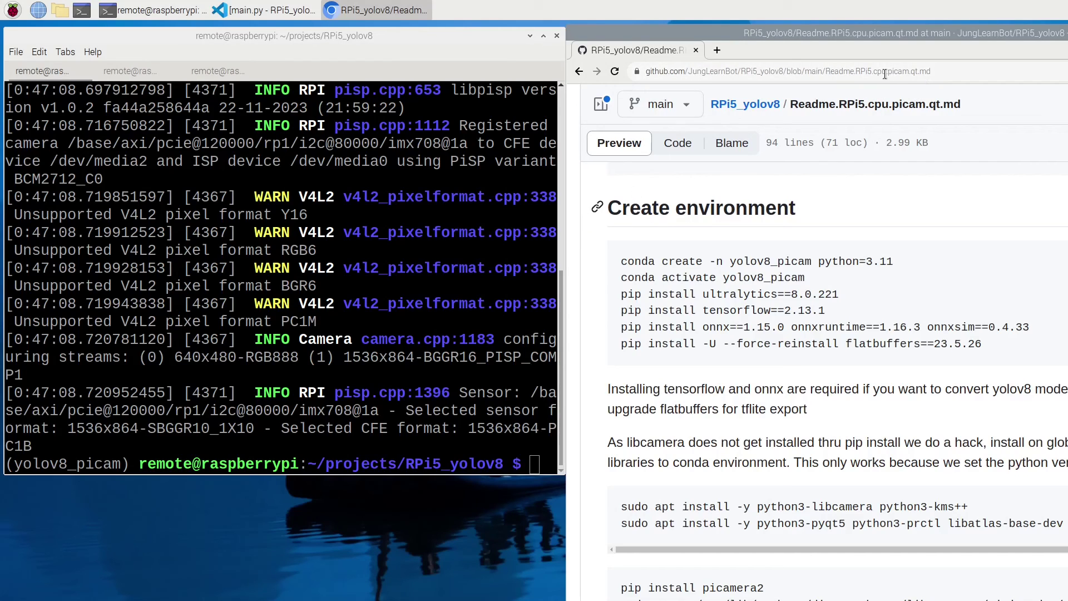
left_click(375, 332)
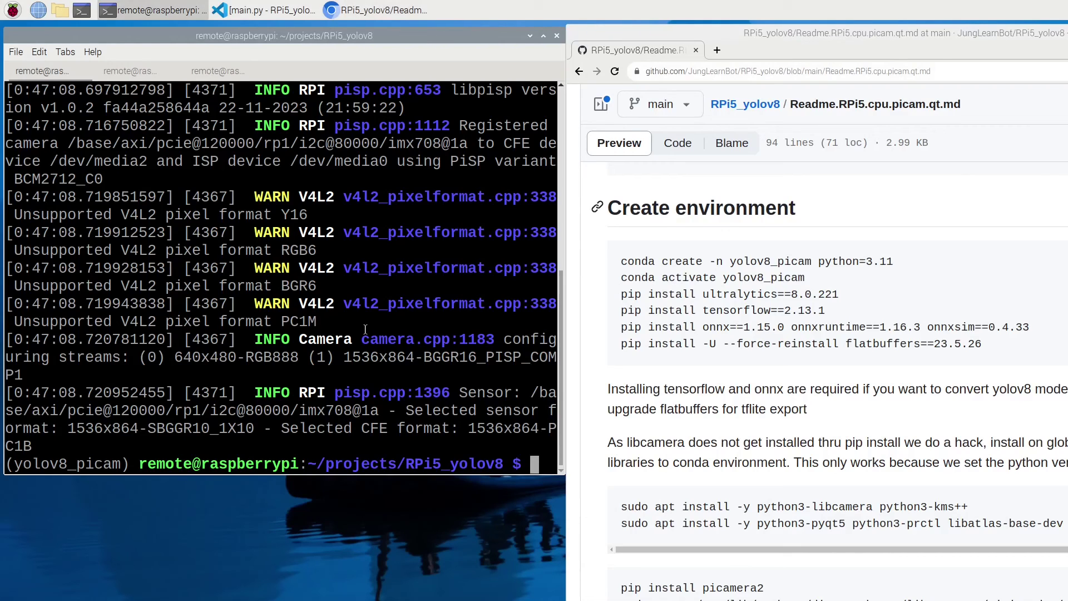
type("clear")
key("Up")
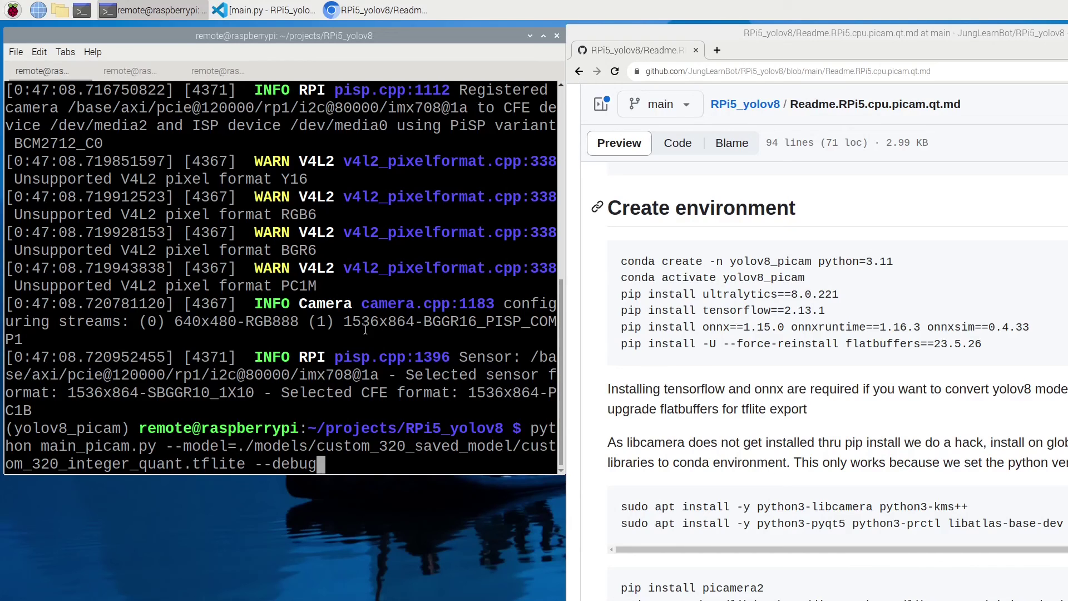
key("Return")
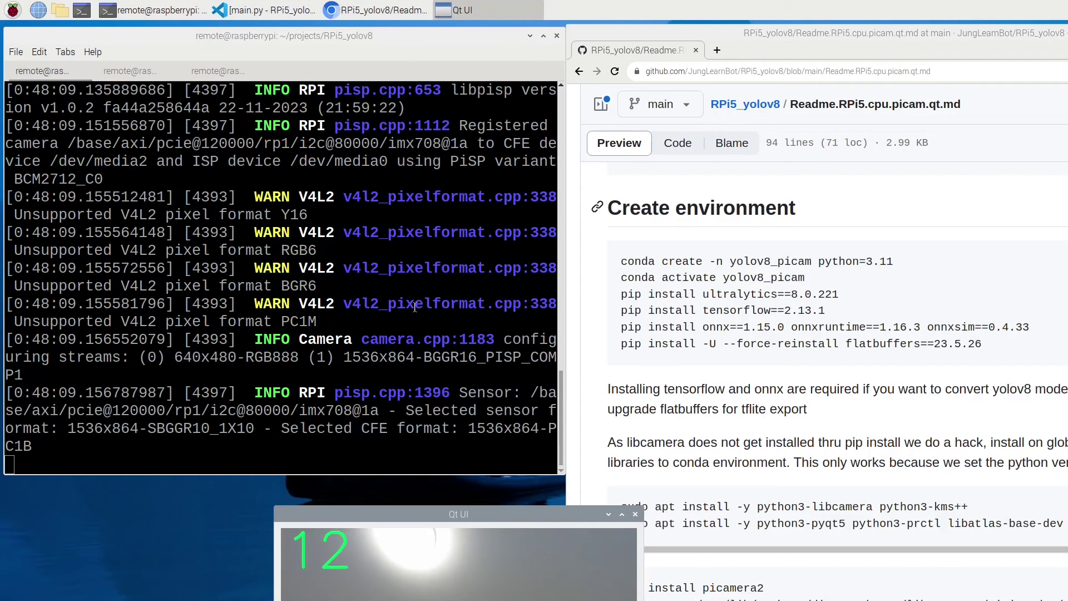
Step: Move the tflite detection preview up over the terminal and watch it reach about 26 fps
left_click_drag(471, 512, 387, 219)
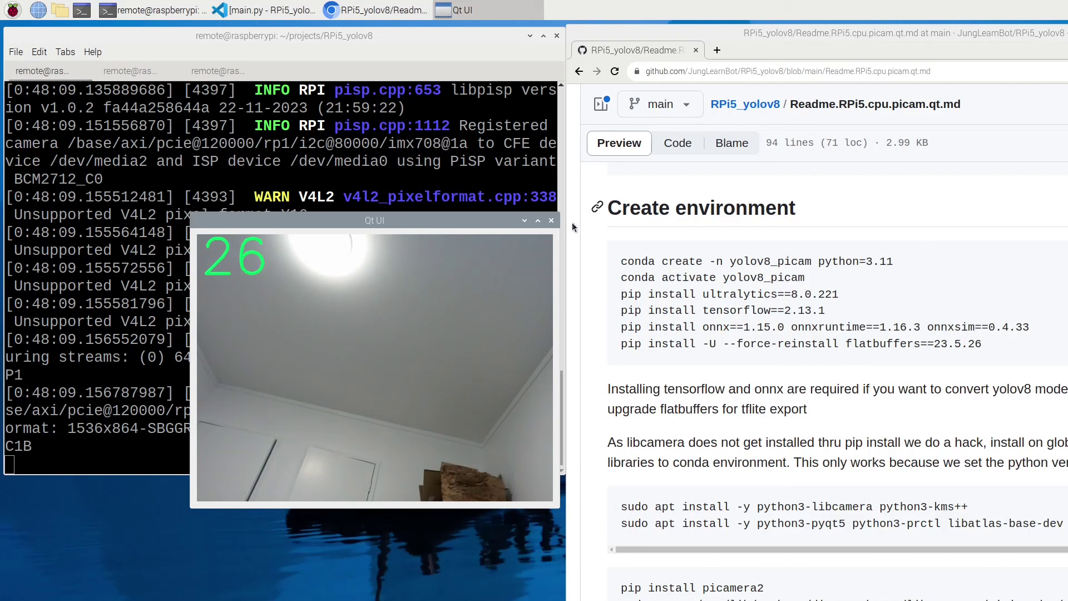
Step: Close the Qt detection preview so main_picam.py exits and the (yolov8_picam) prompt returns
left_click(552, 221)
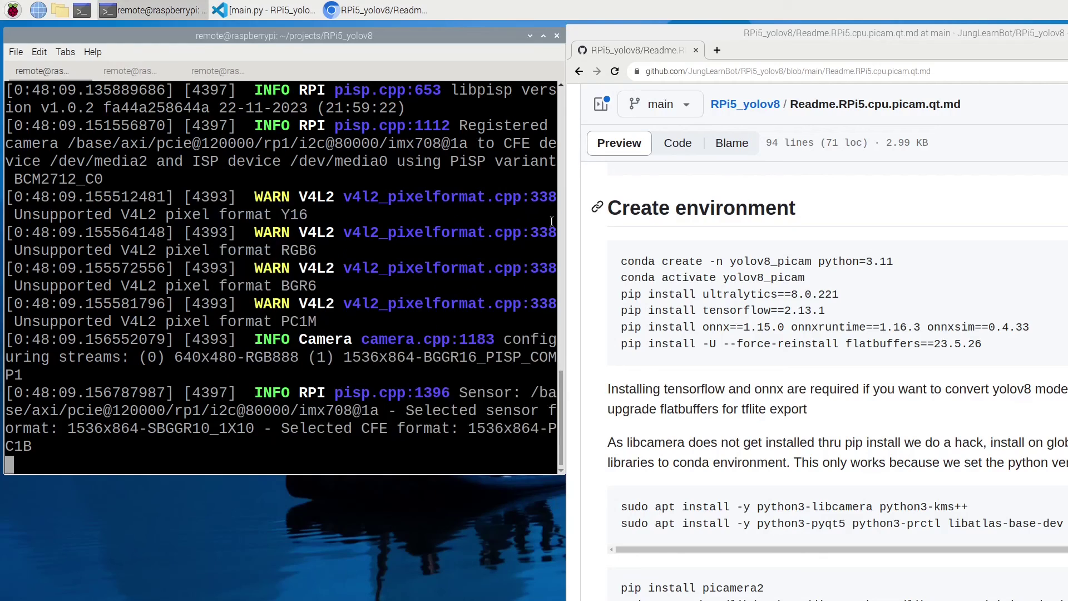